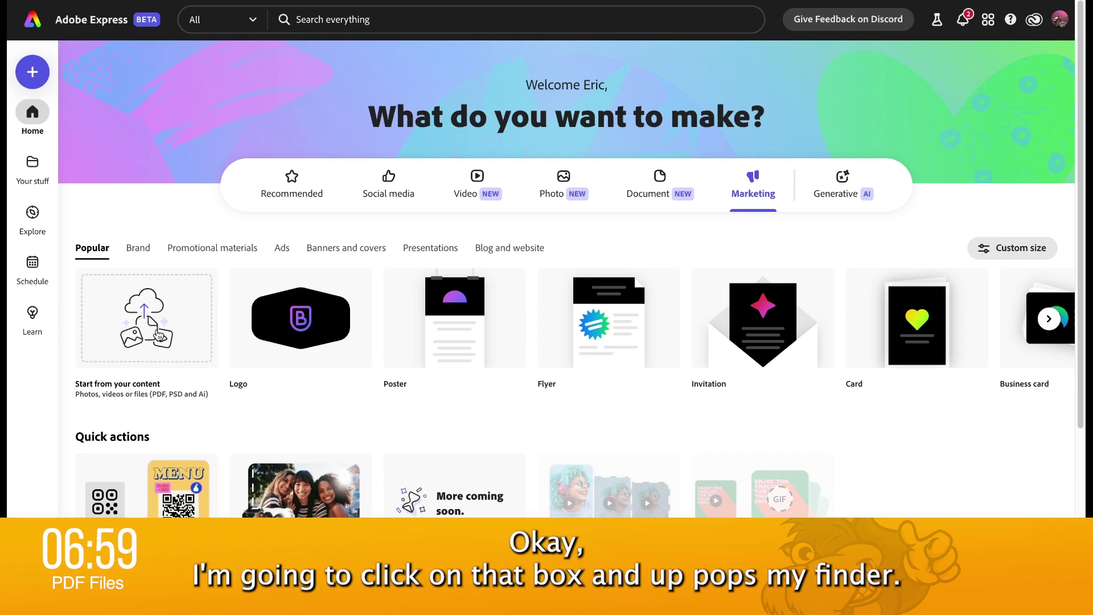
Start a new design from existing content by importing Pricelist.pdf from the "Working with other file ty..." folder.
click(142, 323)
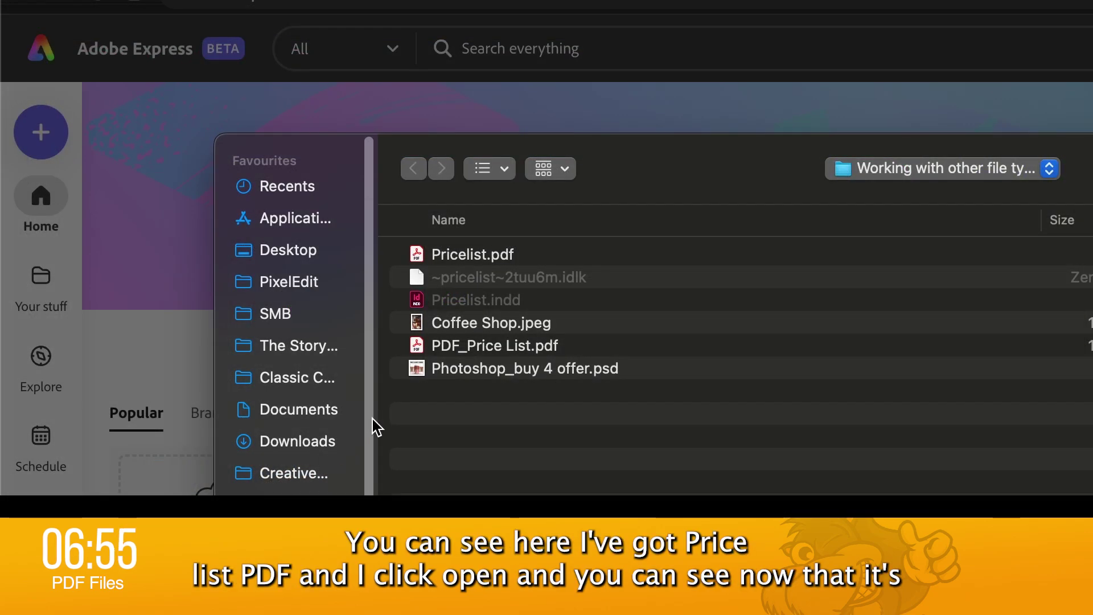
click(480, 261)
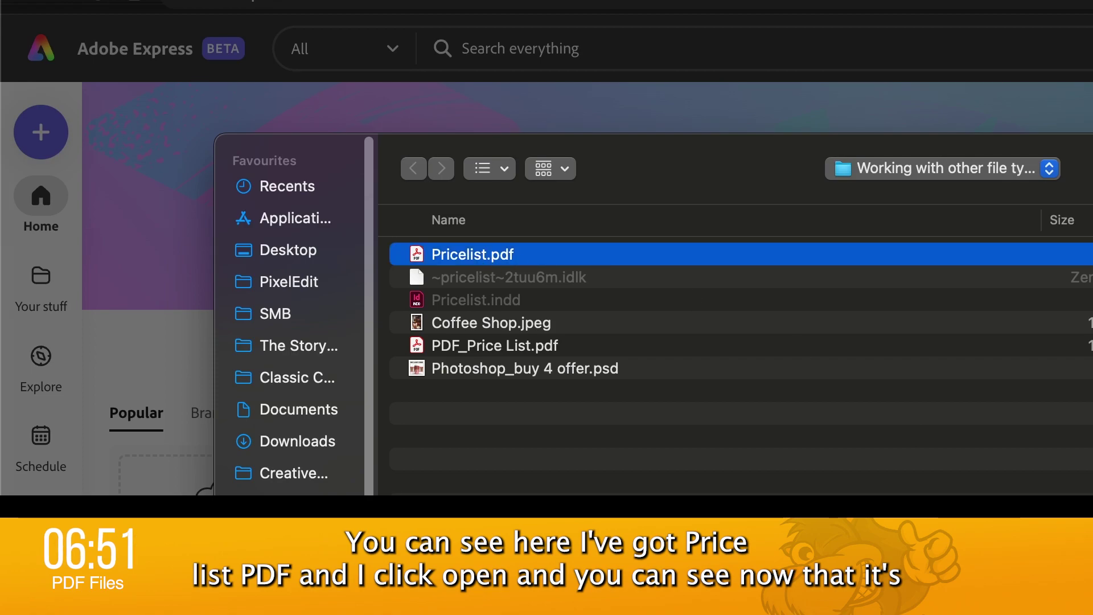
click(913, 463)
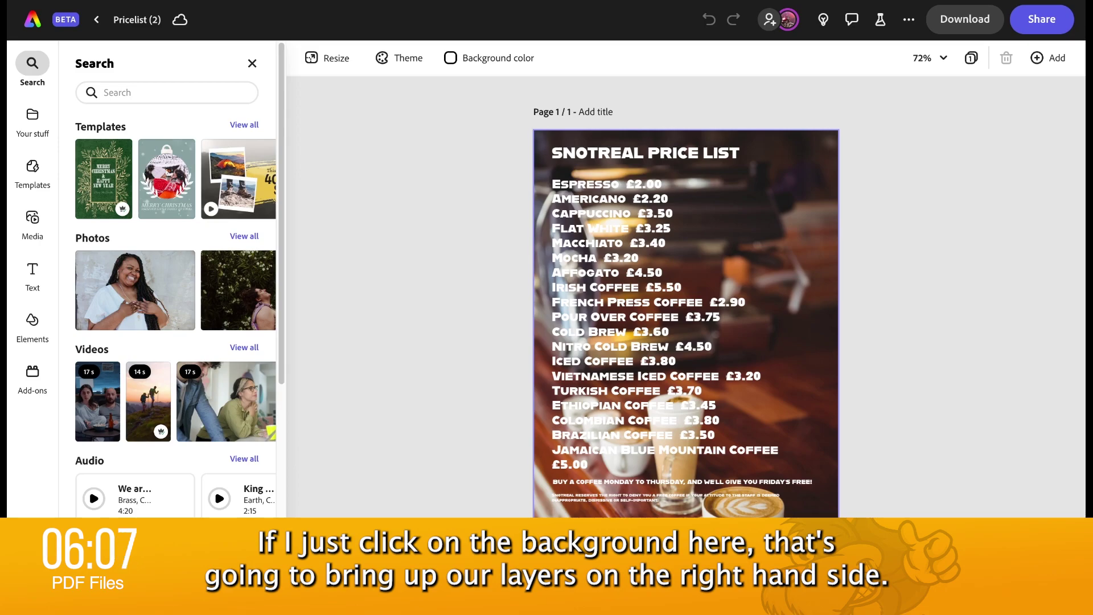
Inspect the imported page's layers by selecting the background image and several individual text-line layers.
click(809, 273)
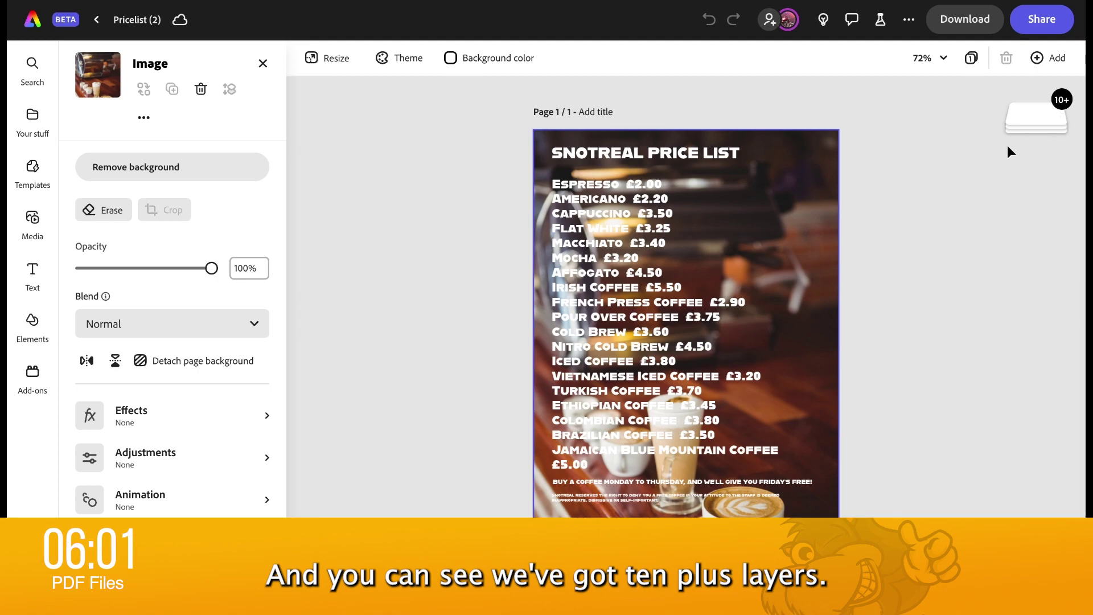
mouse_move(1026, 120)
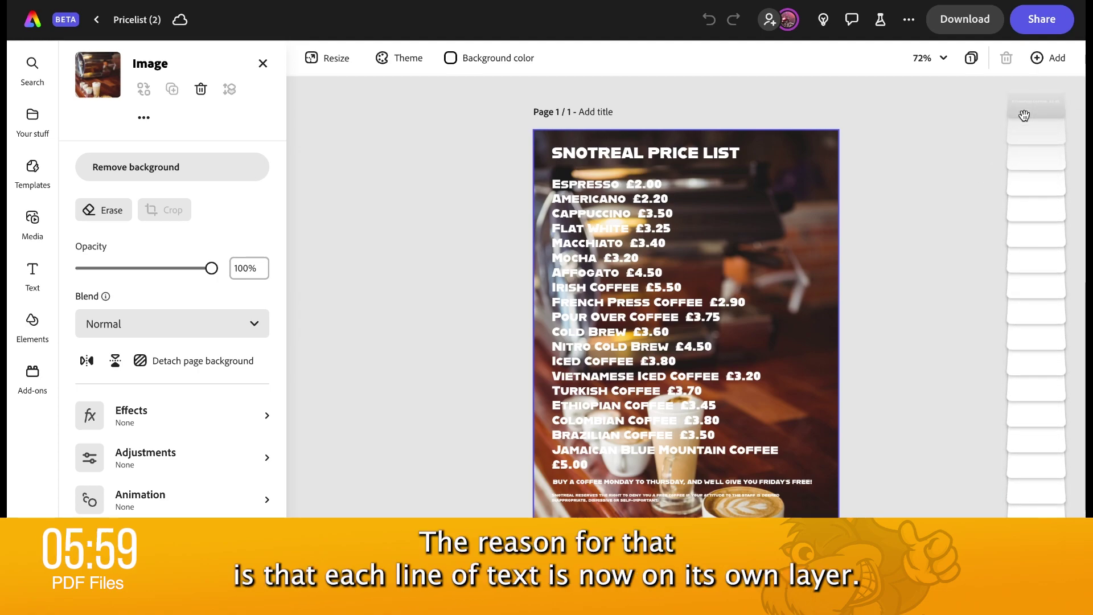
click(1021, 149)
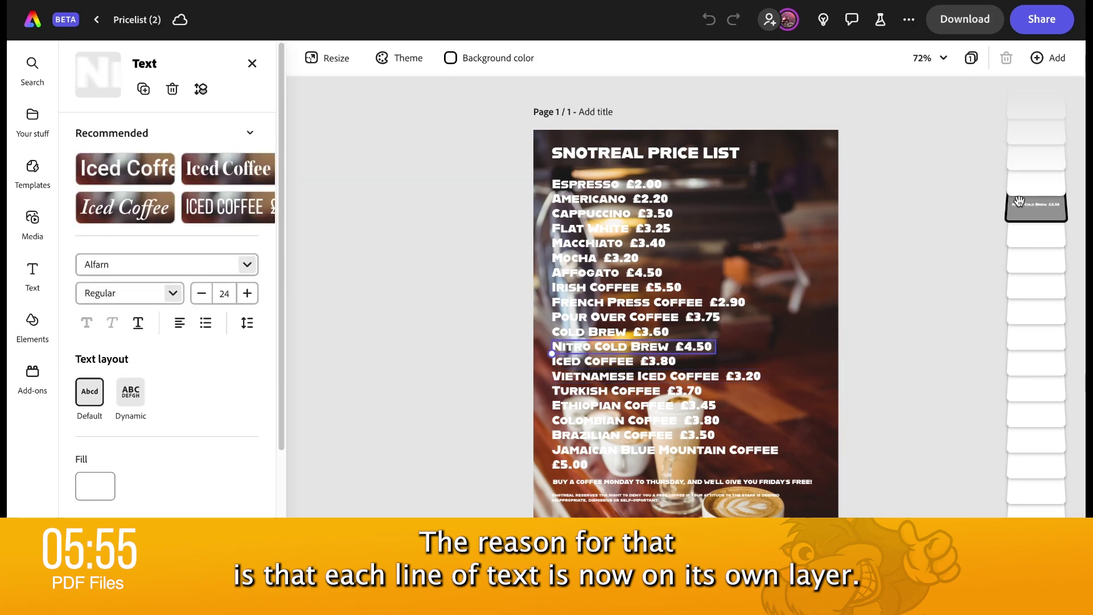
click(1020, 230)
click(1022, 256)
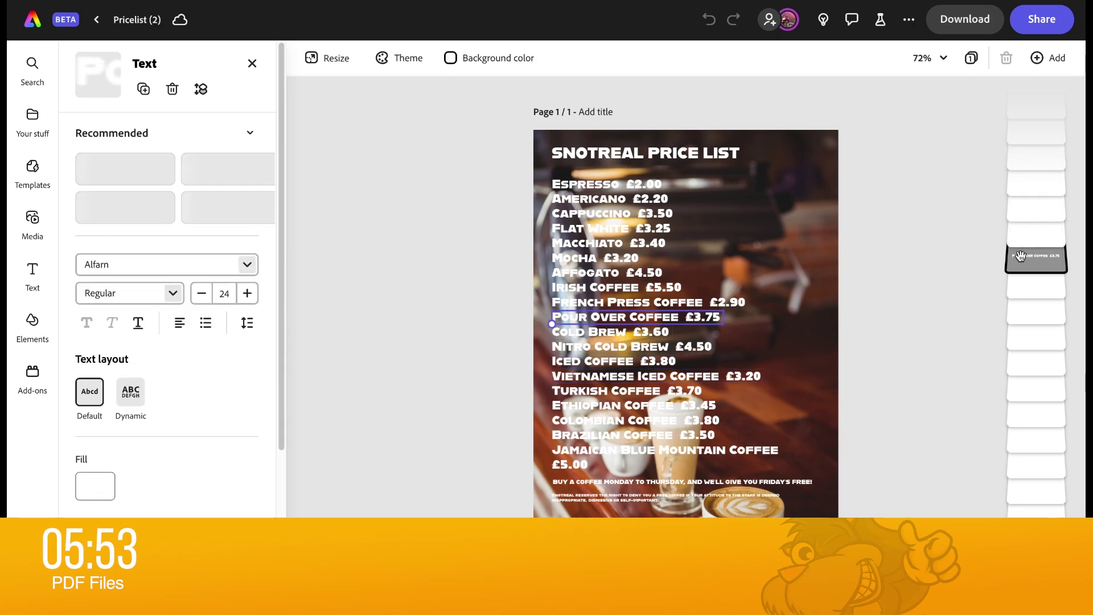
click(1022, 282)
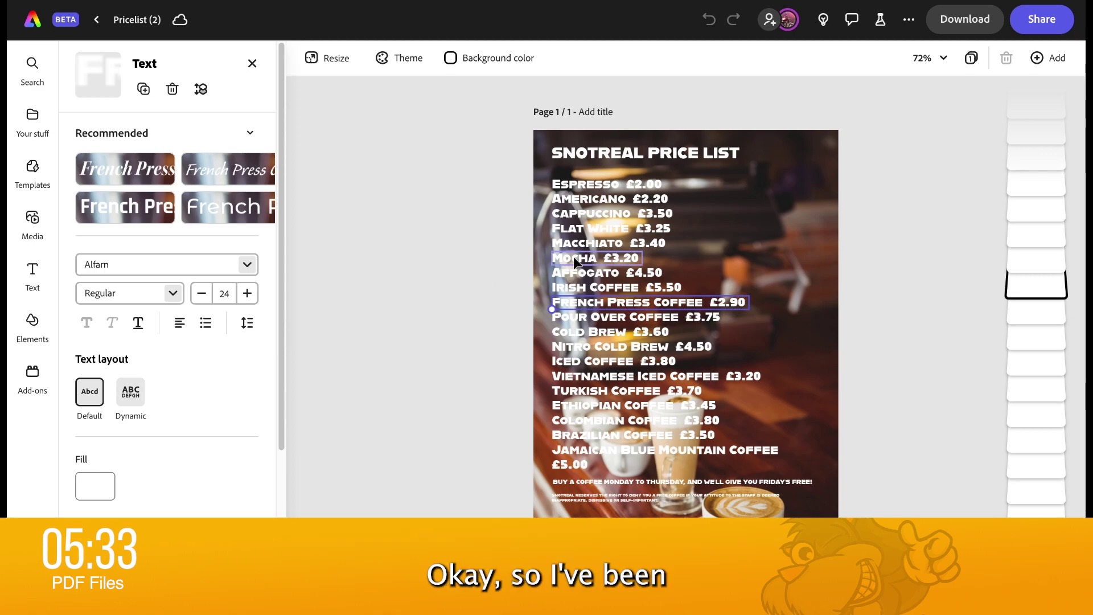
Change the Espresso price in the list to £2.40.
click(631, 190)
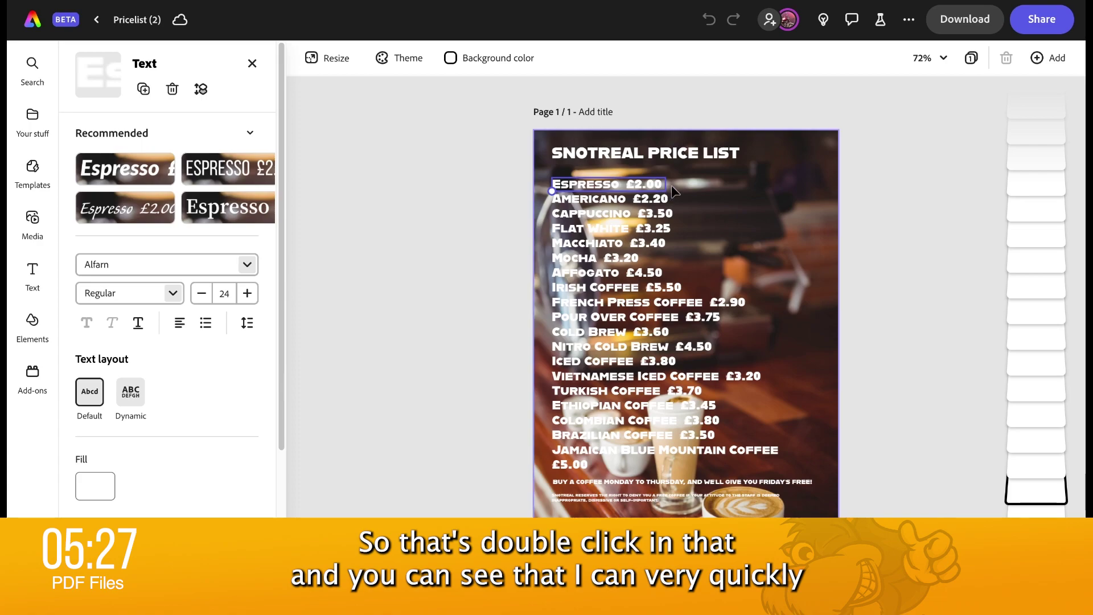
double_click(647, 182)
click(650, 183)
key(BackSpace)
text(4)
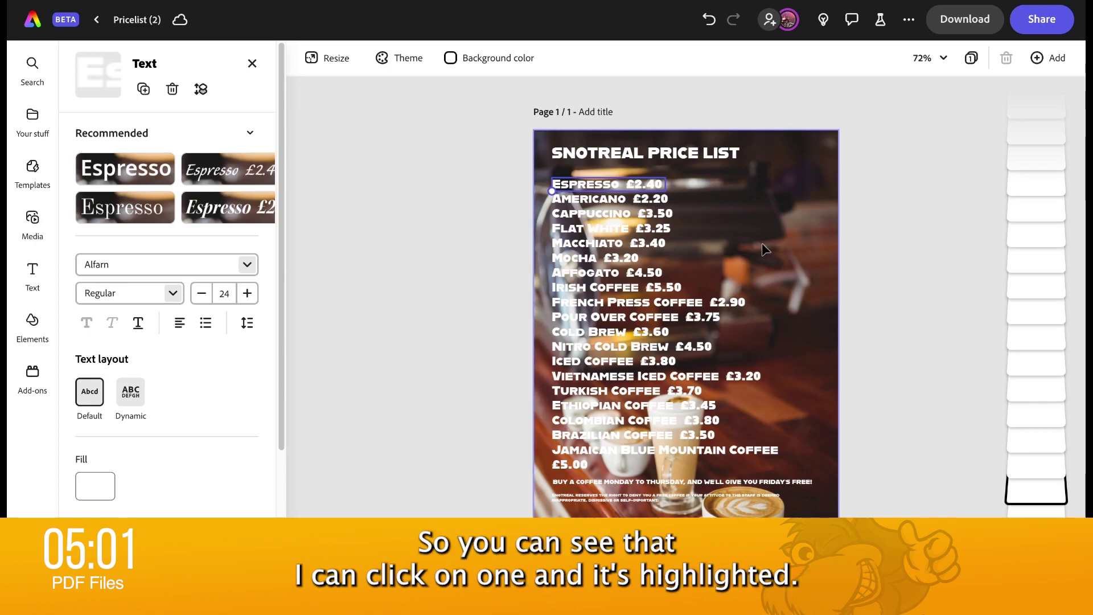
Select all the coffee price lines from Espresso to Jamaican Blue Mountain Coffee together and reduce their text size to 20.
shift+click(613, 205)
shift+click(612, 215)
shift+click(612, 226)
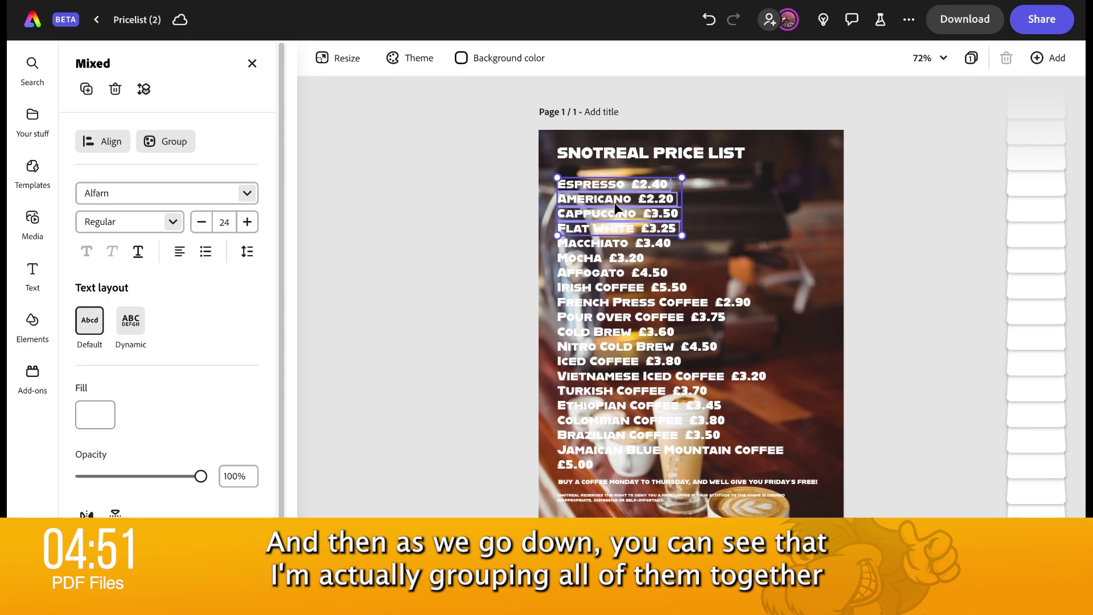
shift+click(609, 244)
shift+click(608, 258)
shift+click(606, 271)
shift+click(609, 288)
shift+click(606, 302)
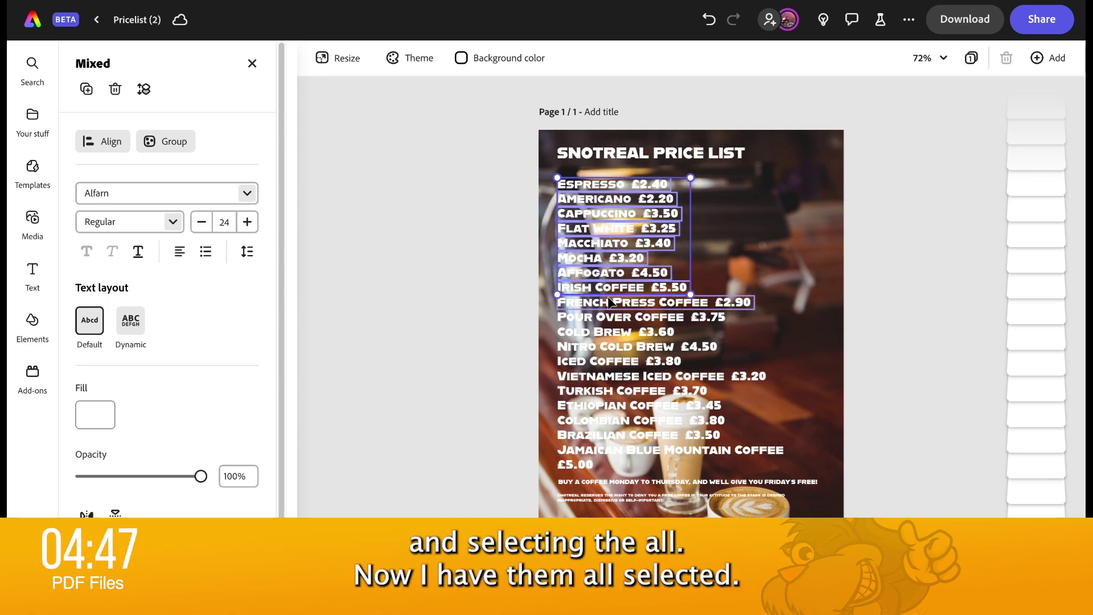
shift+click(606, 317)
shift+click(605, 449)
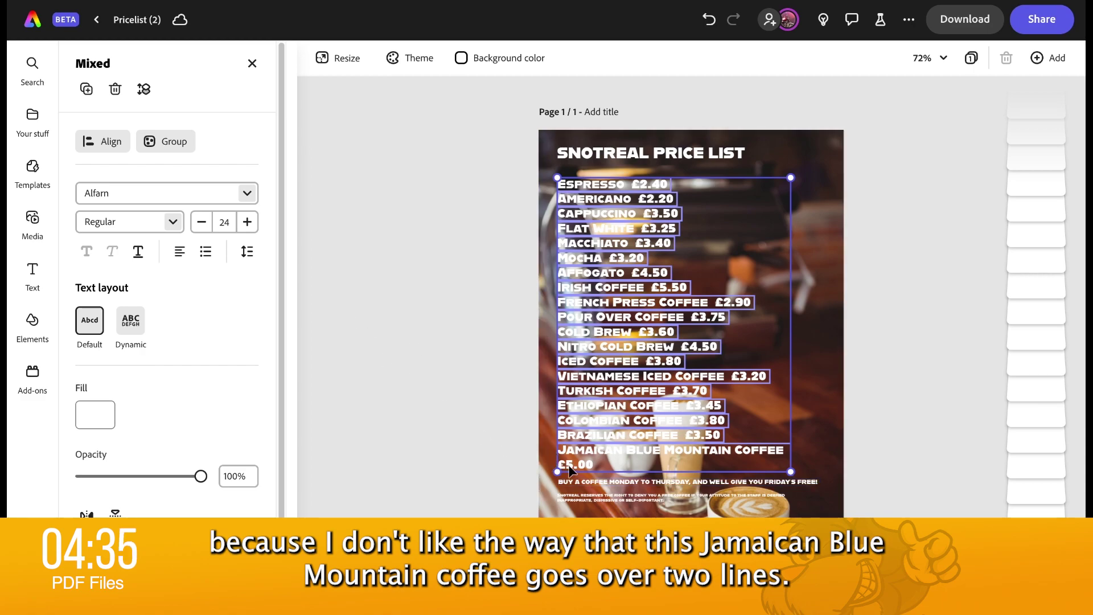
click(206, 226)
click(206, 226)
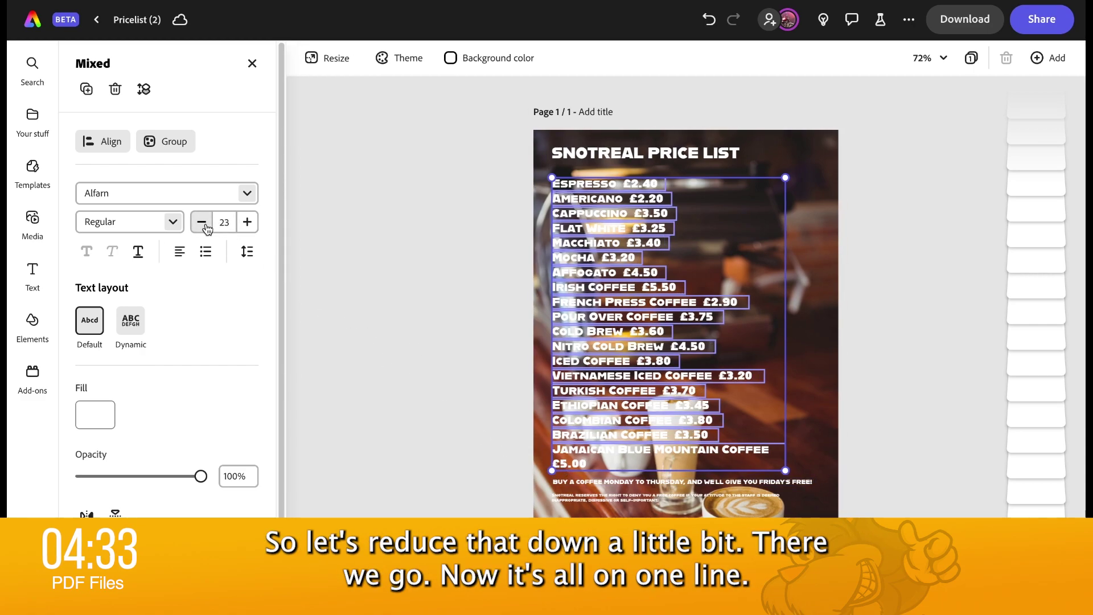
click(206, 226)
click(206, 226)
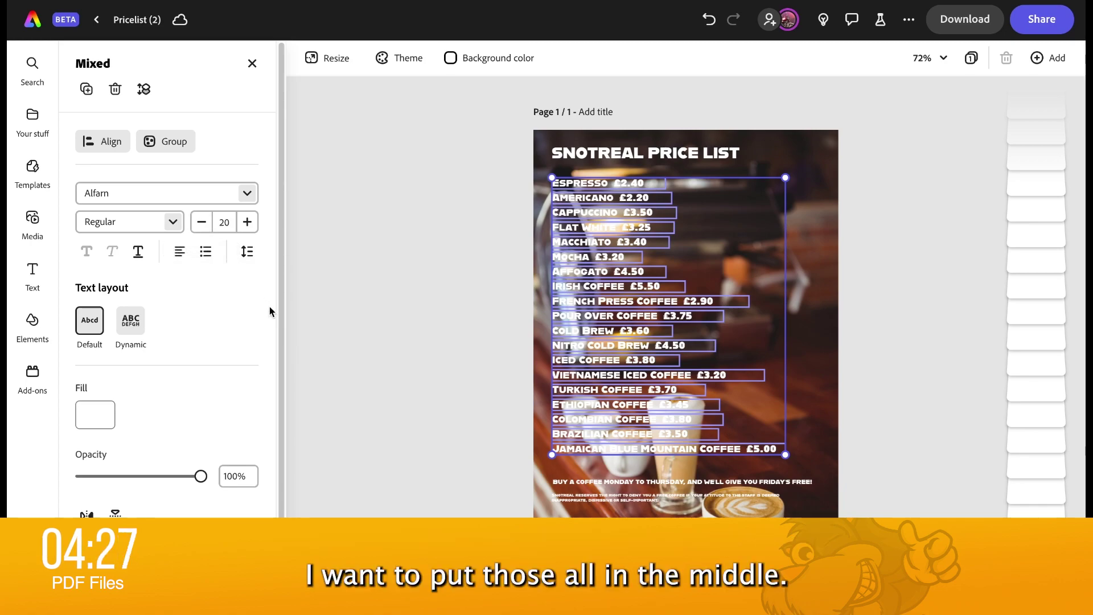
Centre the text within the selected coffee price lines and align the lines to one another by their centres.
click(181, 254)
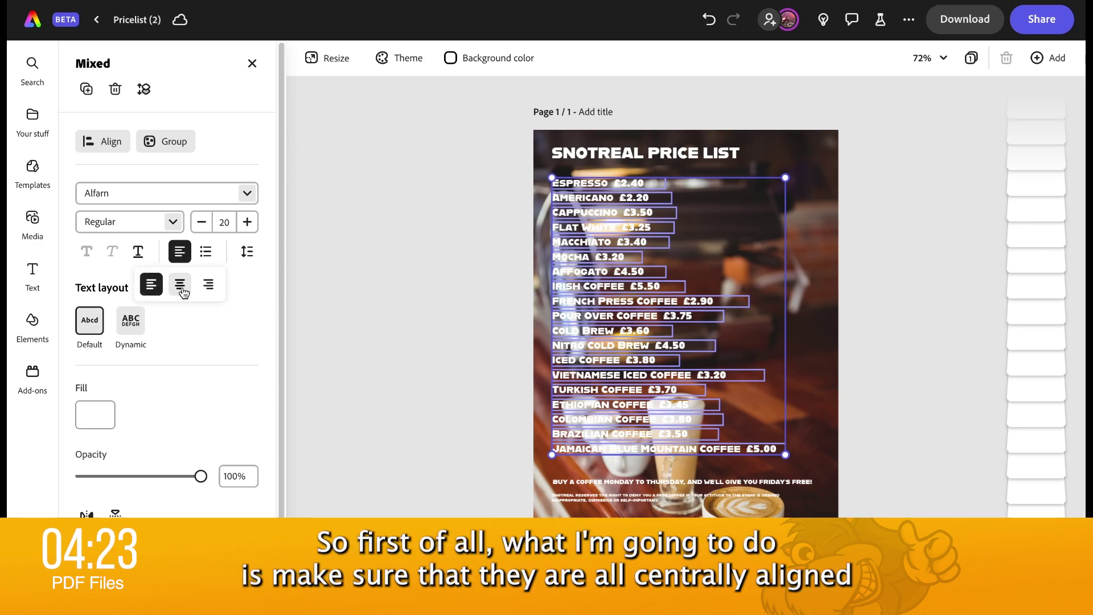
click(183, 292)
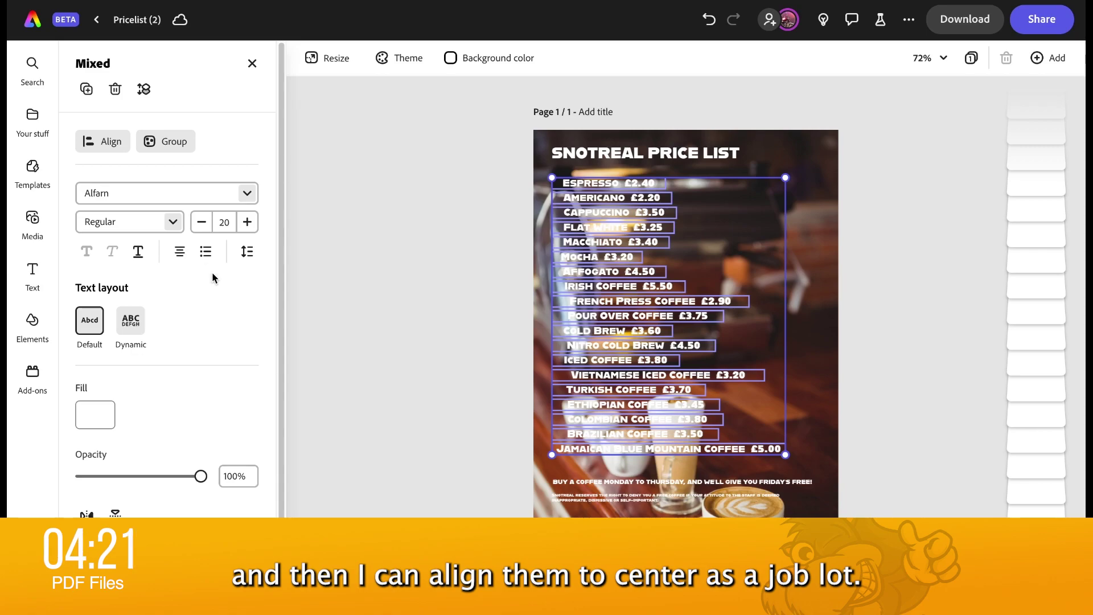
click(112, 144)
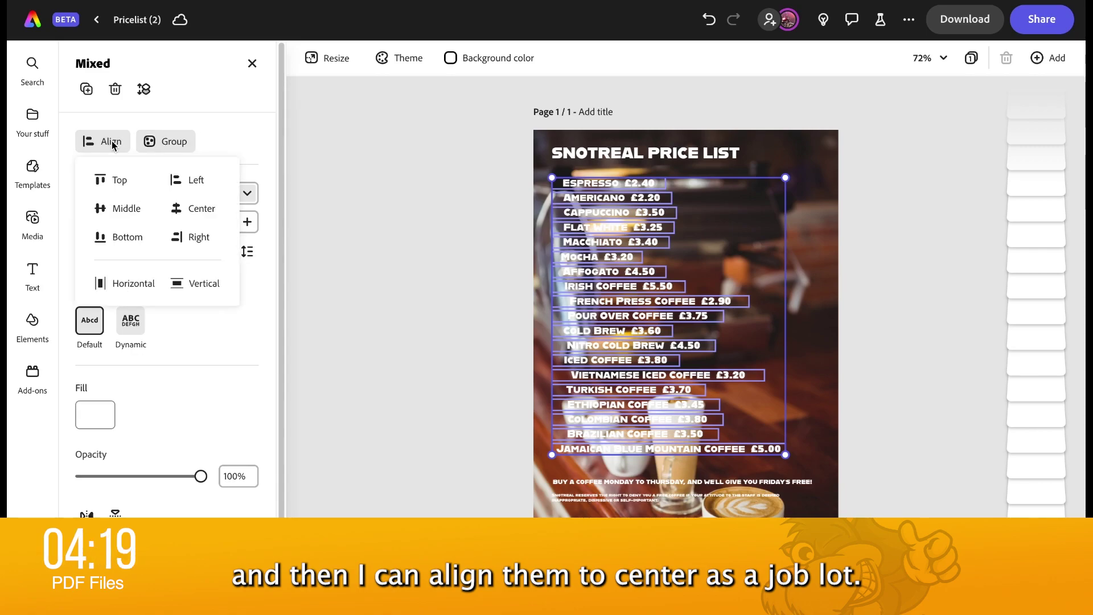
click(194, 208)
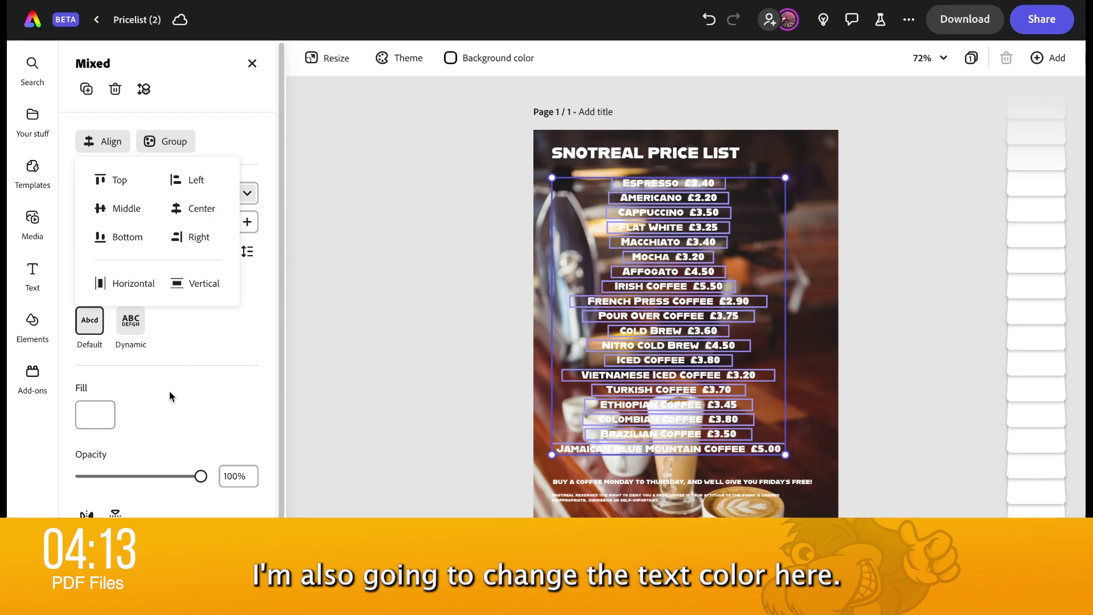
Set the fill of the coffee price lines to the red secondary colour of the Snotreal Business brand.
click(102, 414)
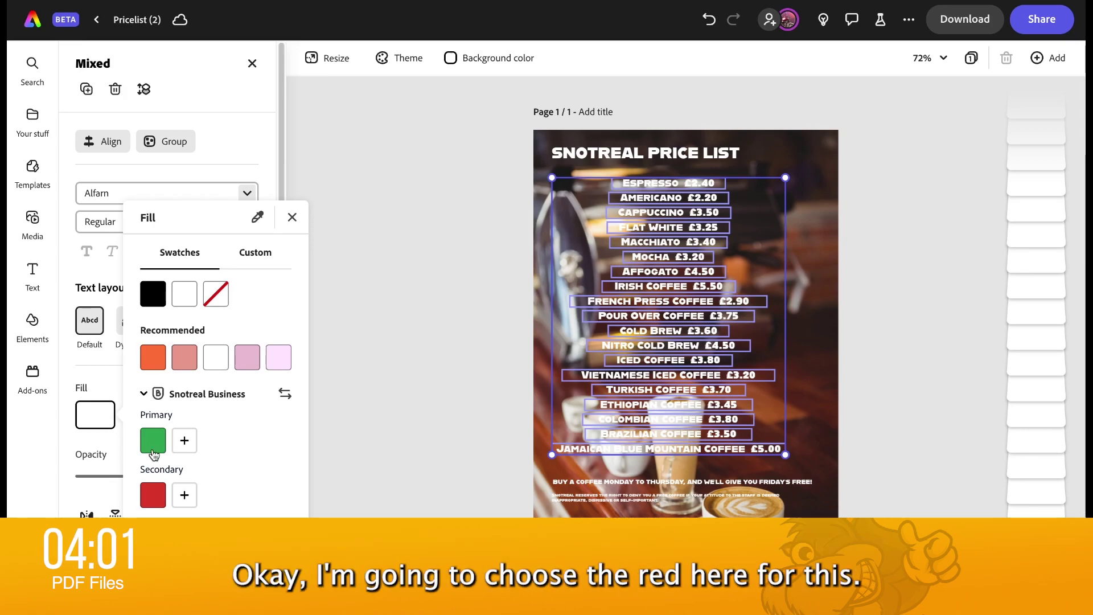
click(150, 498)
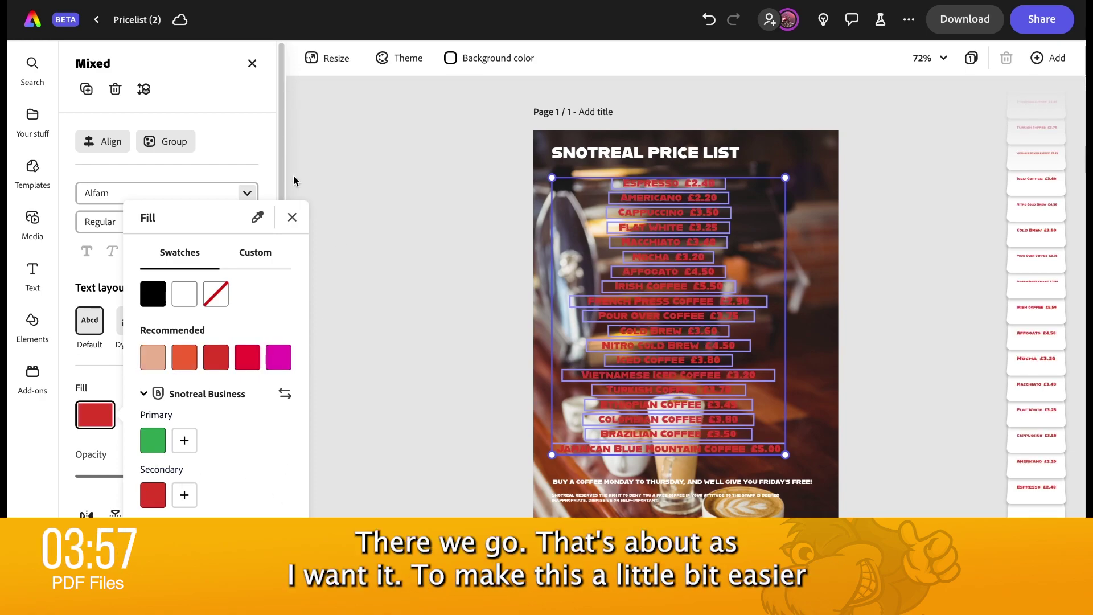
click(261, 152)
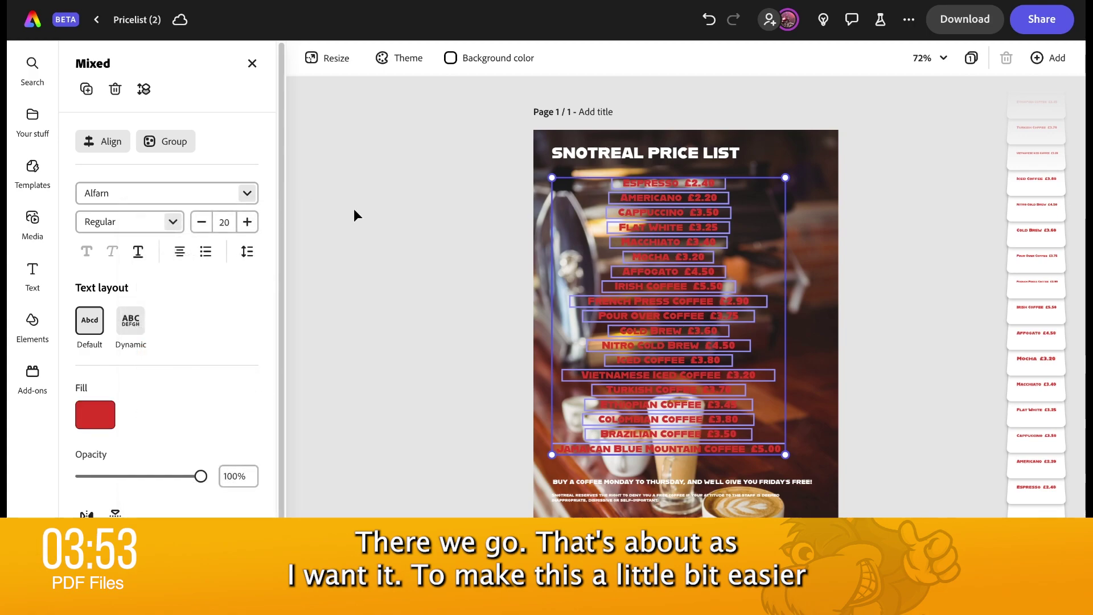
Group the coffee price lines, then shift the group slightly right and down and enlarge it a little.
click(174, 142)
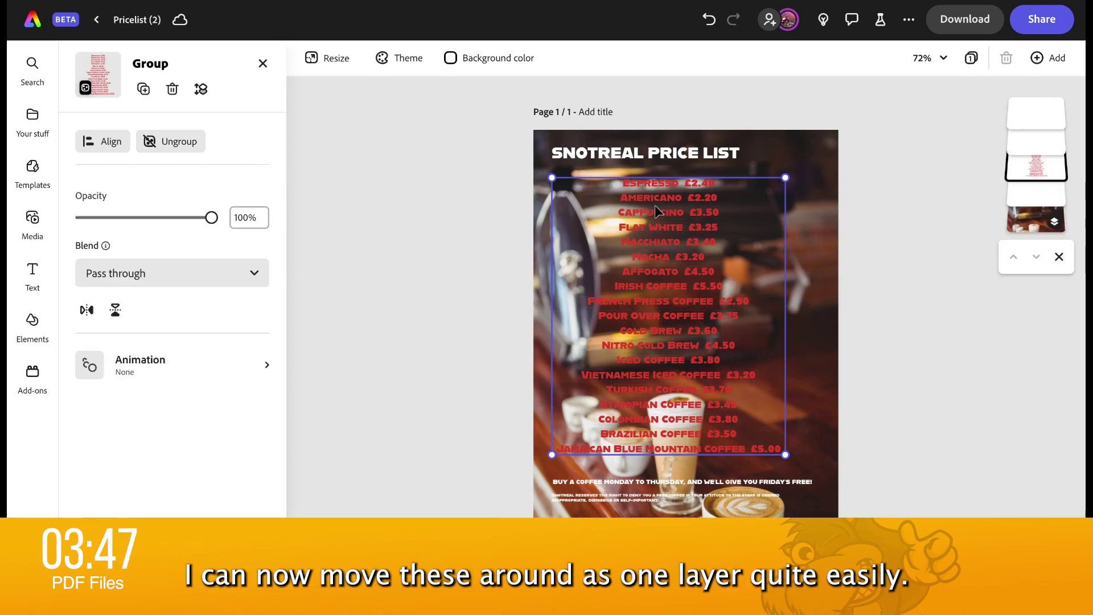
mouse_move(655, 214)
mouse_down()
mouse_move(706, 219)
mouse_move(661, 212)
mouse_up()
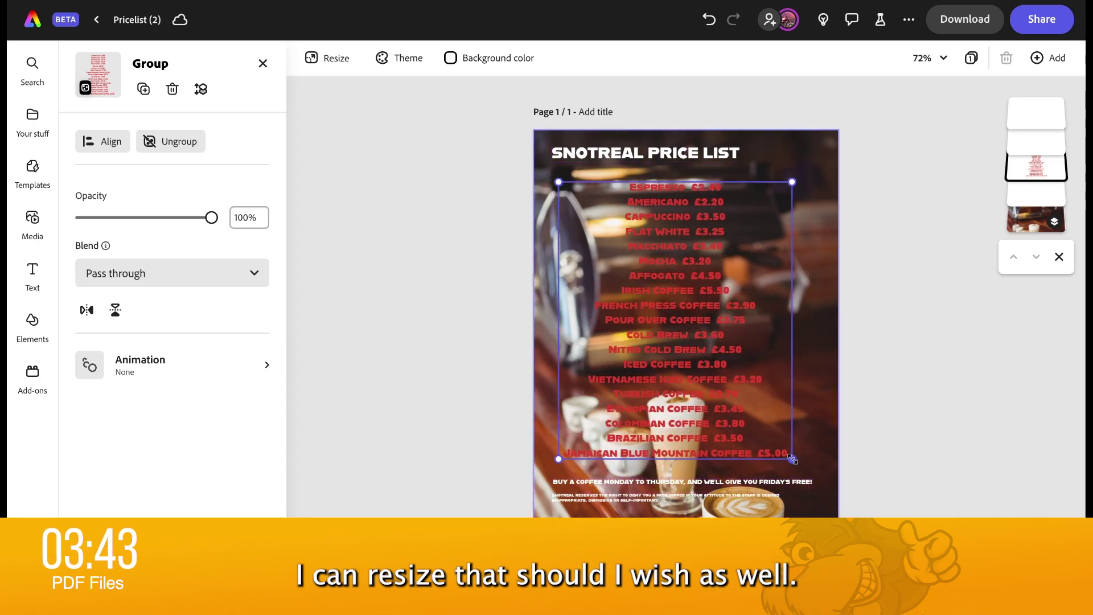
mouse_move(792, 459)
mouse_down()
mouse_move(826, 493)
mouse_move(799, 469)
mouse_up()
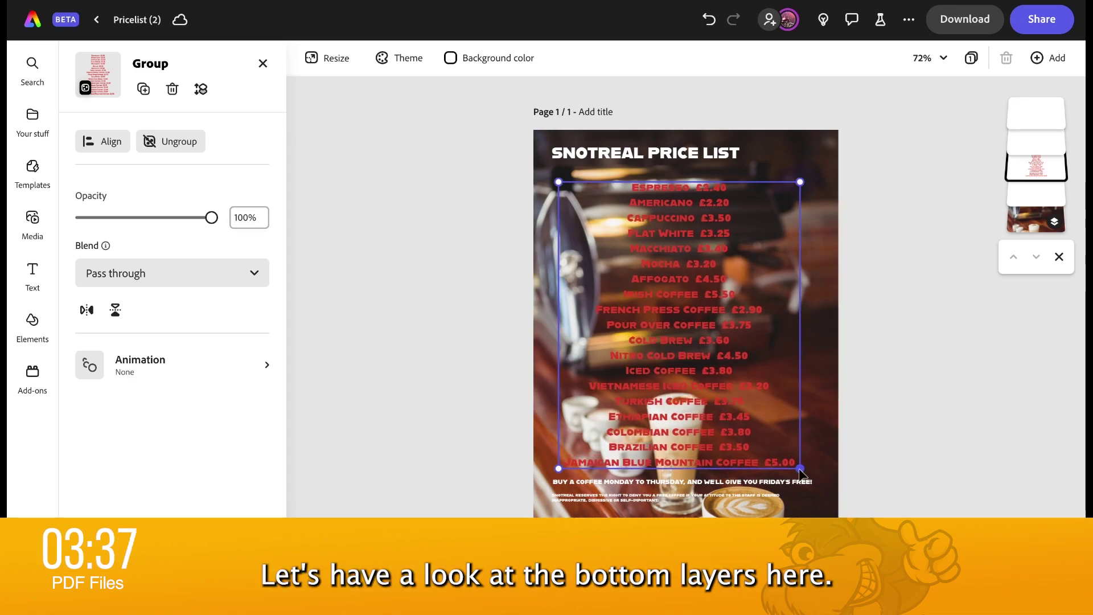
Centre the Friday offer line and the disclaimer, align them by their centres, and move both lower on the page's vertical centre line.
click(688, 485)
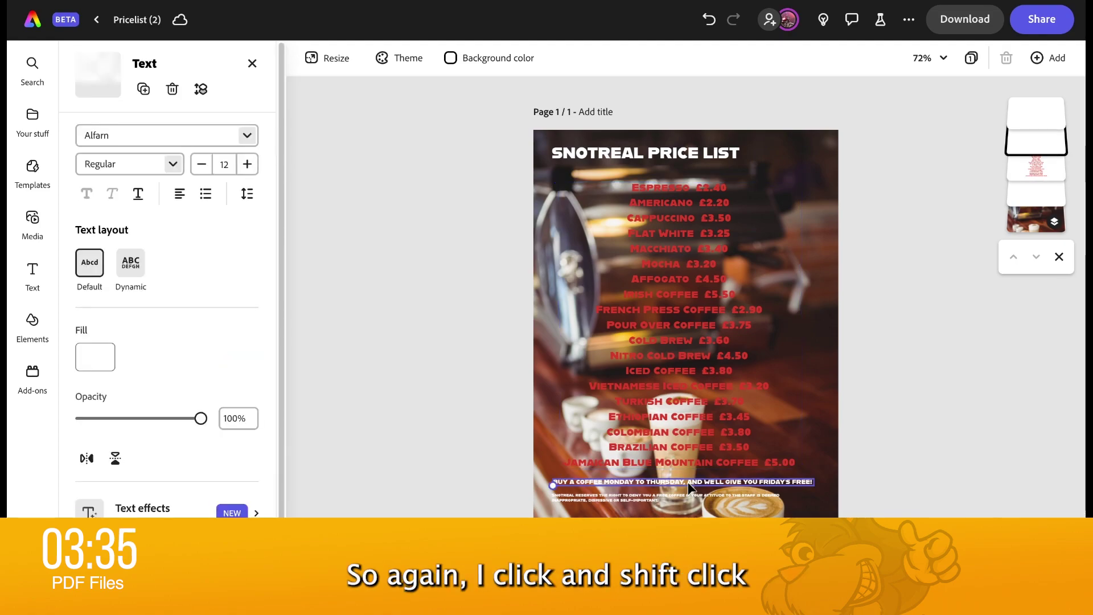
shift+click(675, 499)
shift+click(675, 499)
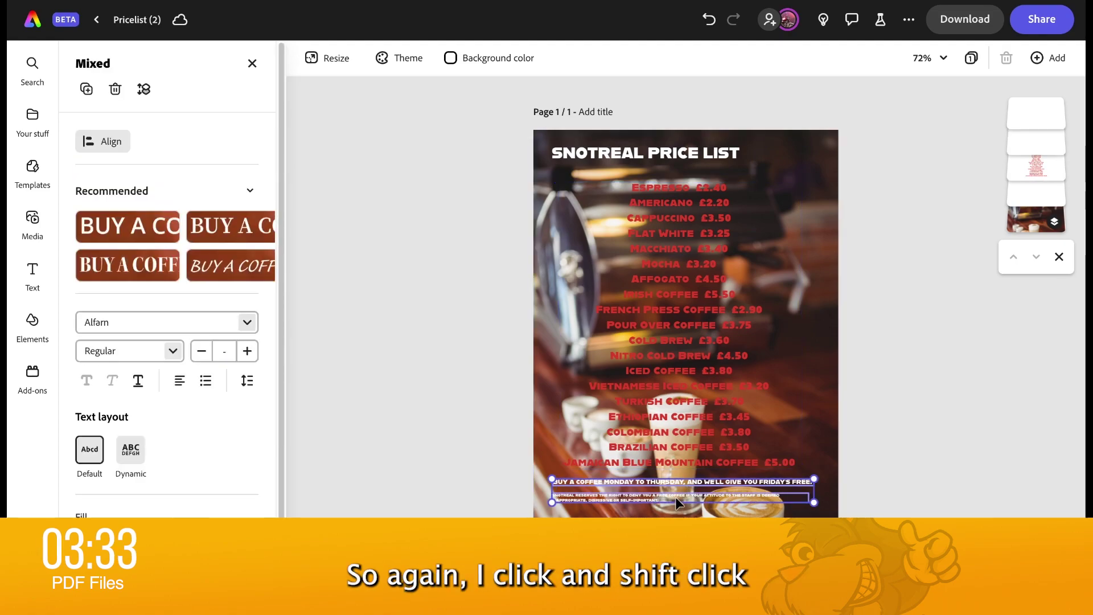
click(179, 252)
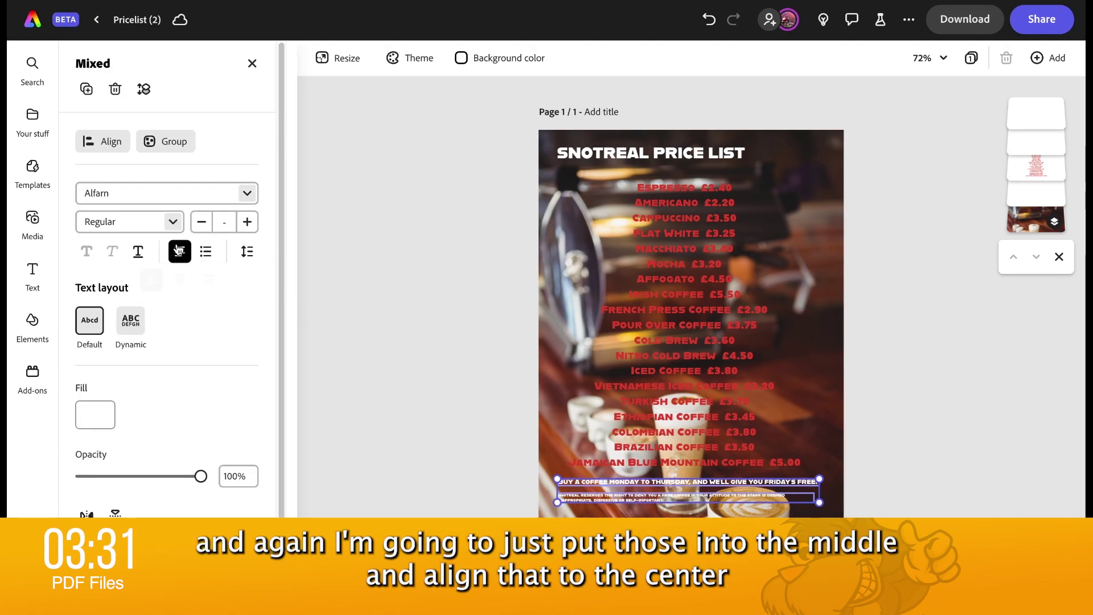
click(178, 283)
click(108, 142)
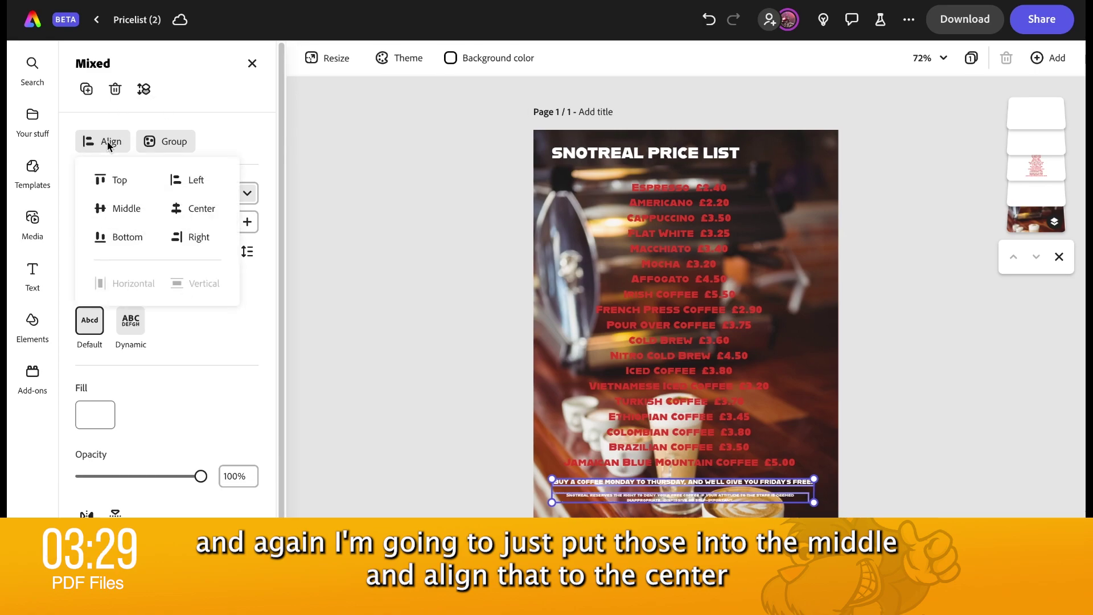
click(193, 209)
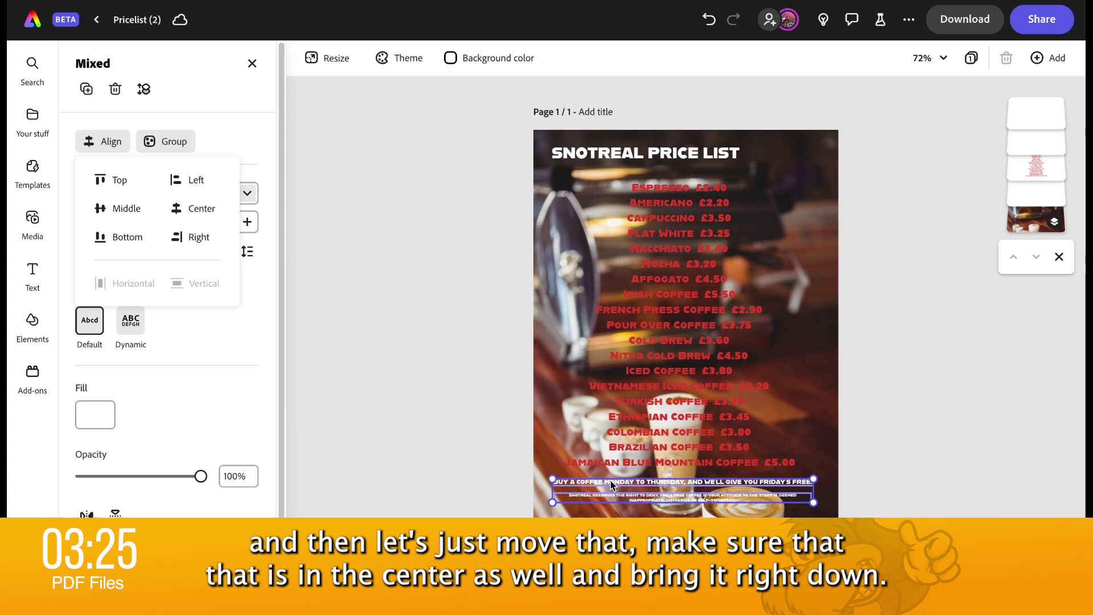
drag(616, 487, 621, 514)
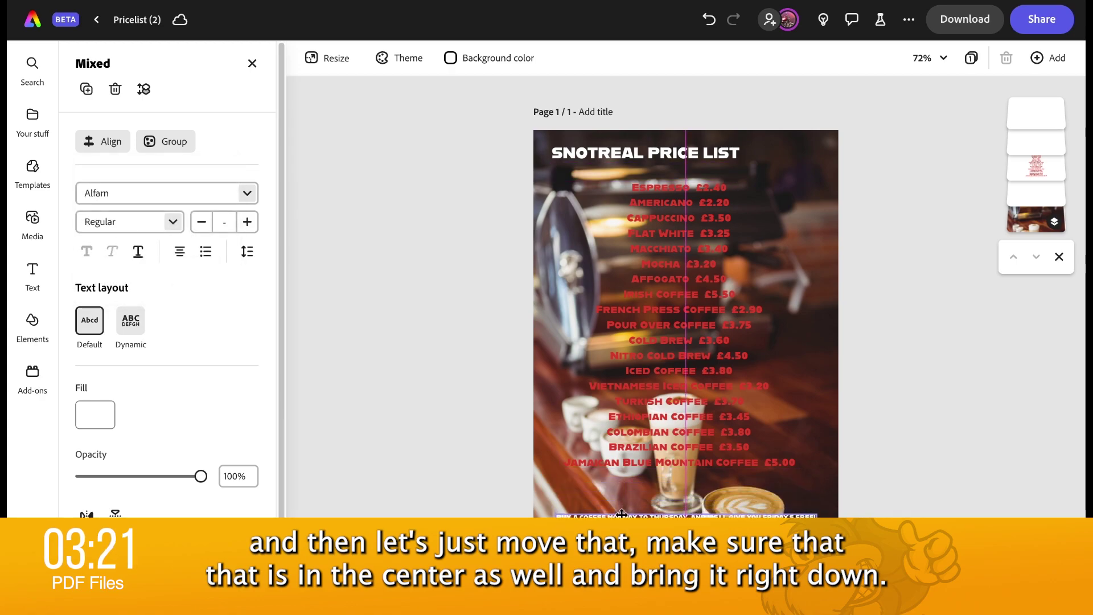
Move the coffee price group down below the title, enlarge it slightly and fine-tune its position above the offer line.
click(670, 362)
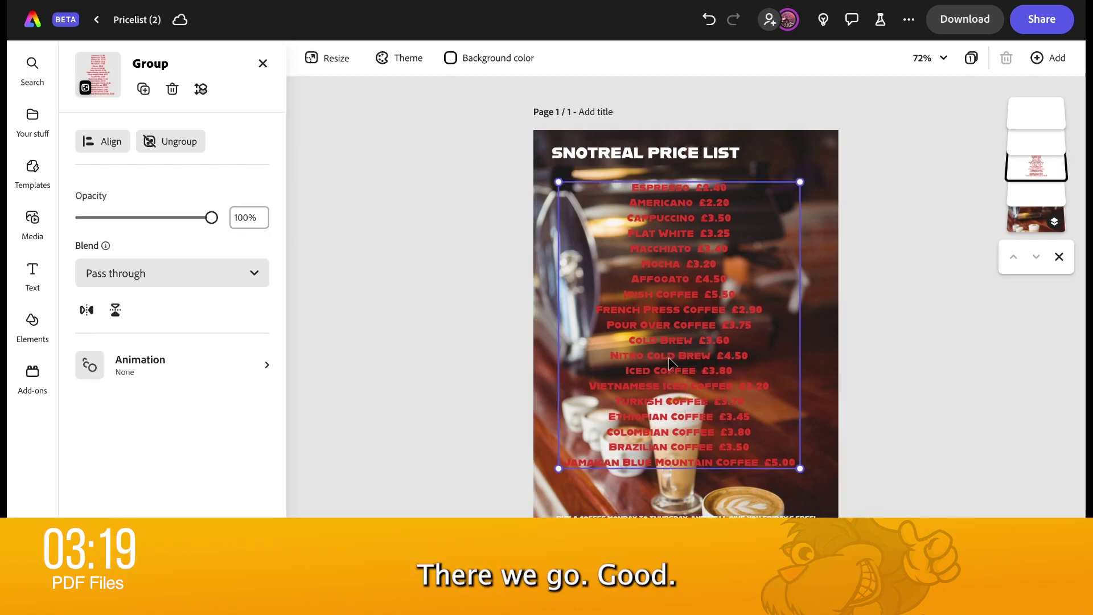
drag(670, 362, 663, 392)
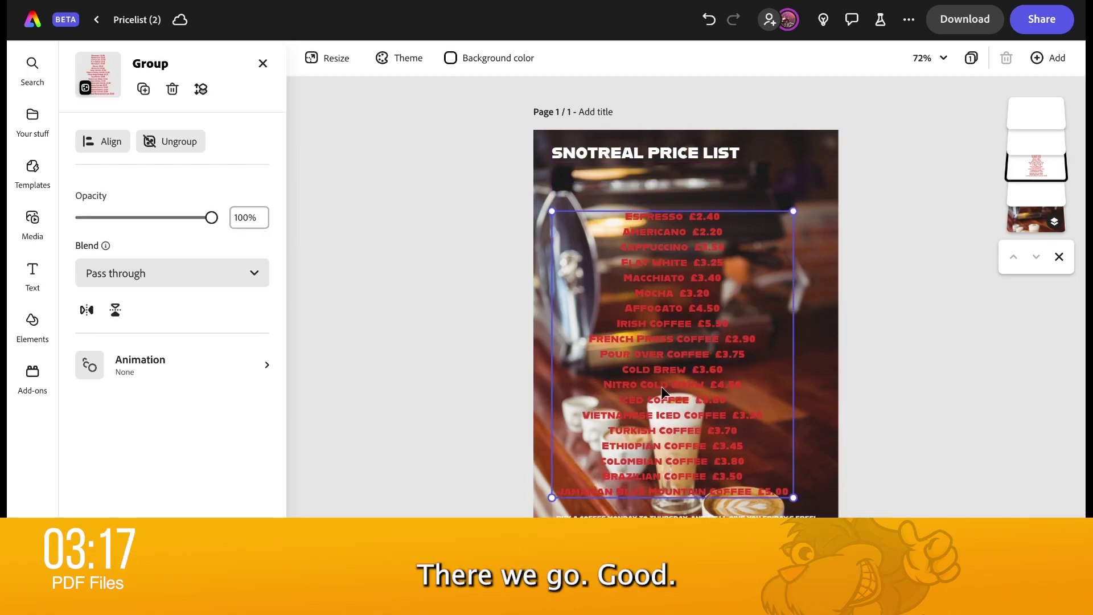
drag(793, 497, 804, 510)
drag(749, 405, 748, 401)
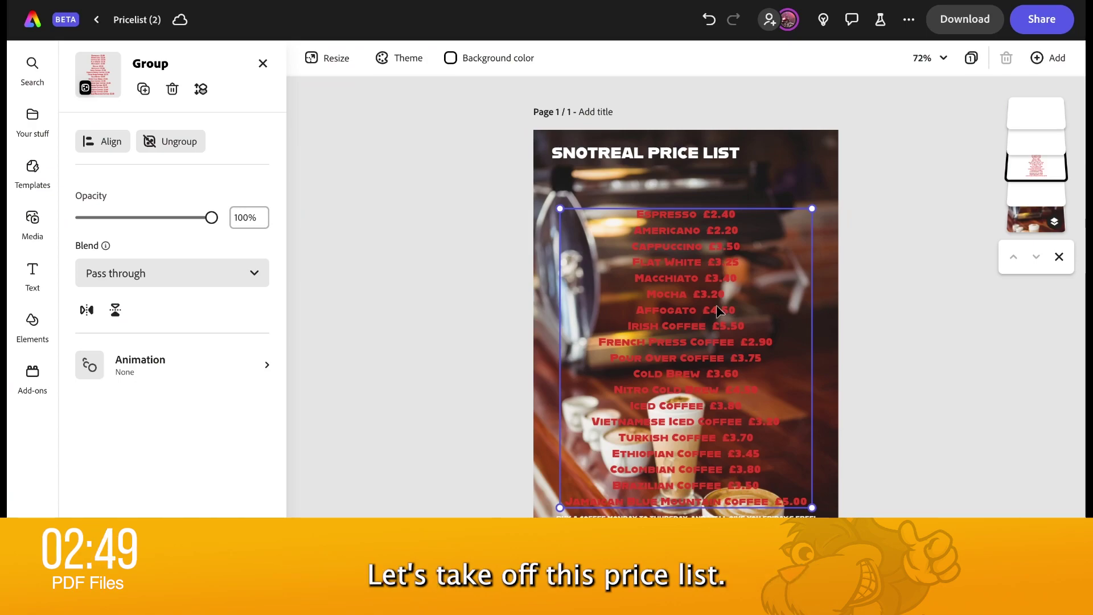
Delete the SNOTREAL PRICE LIST title and set the Friday offer line and disclaimer to the green primary colour of the Snotreal Business brand.
click(700, 156)
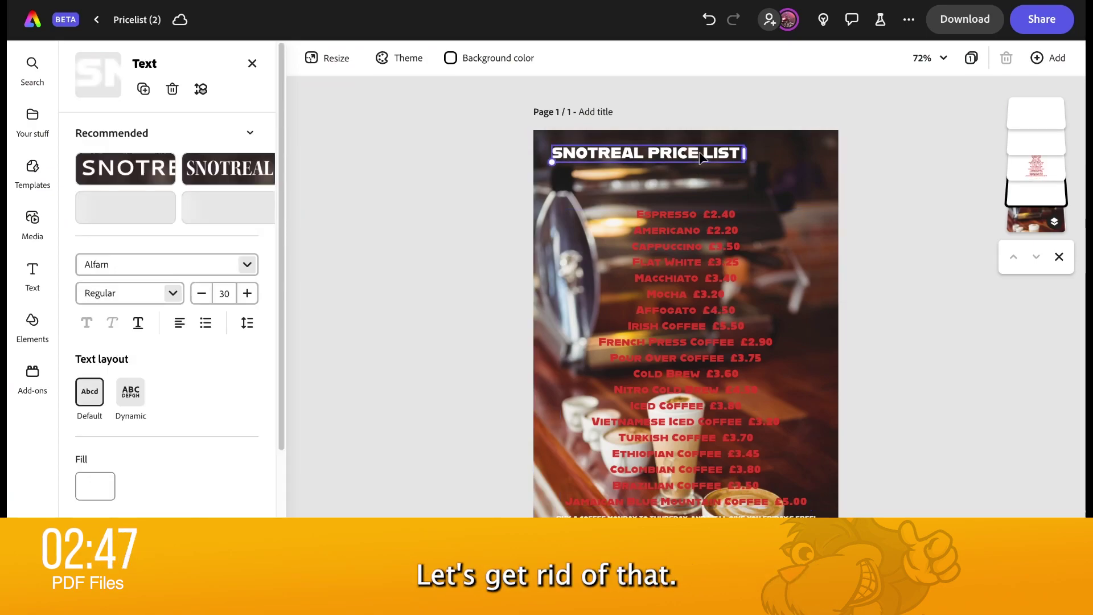
key(Delete)
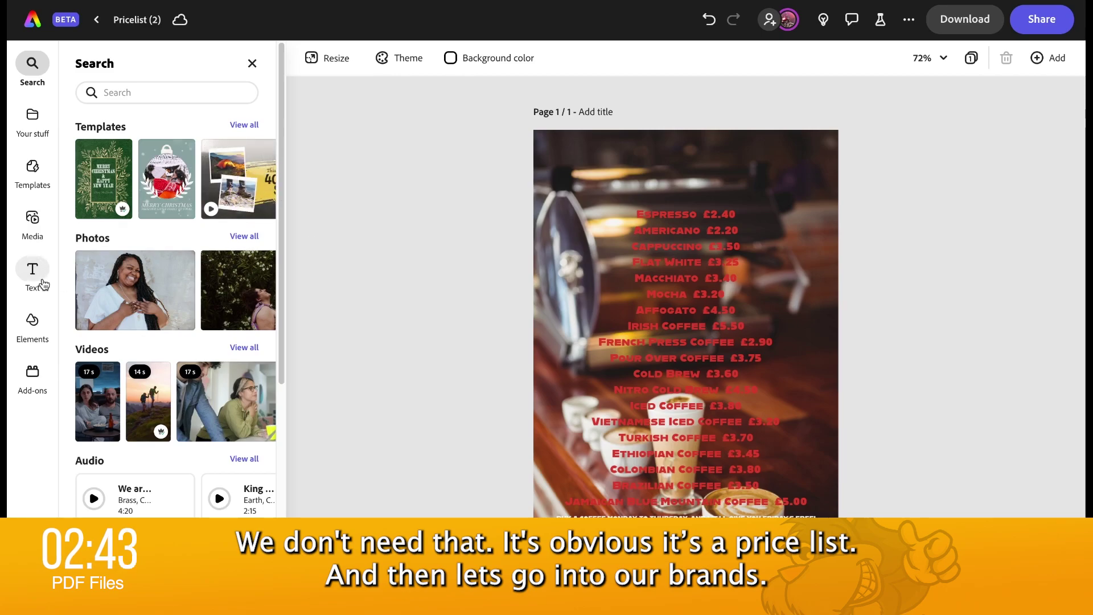
click(581, 518)
shift+click(588, 514)
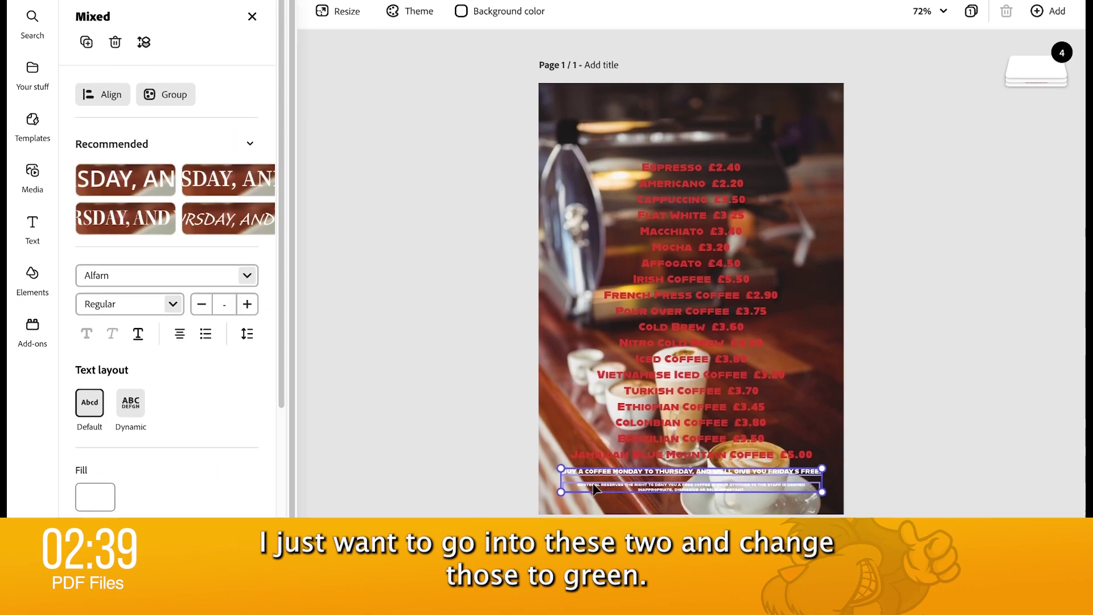
click(96, 371)
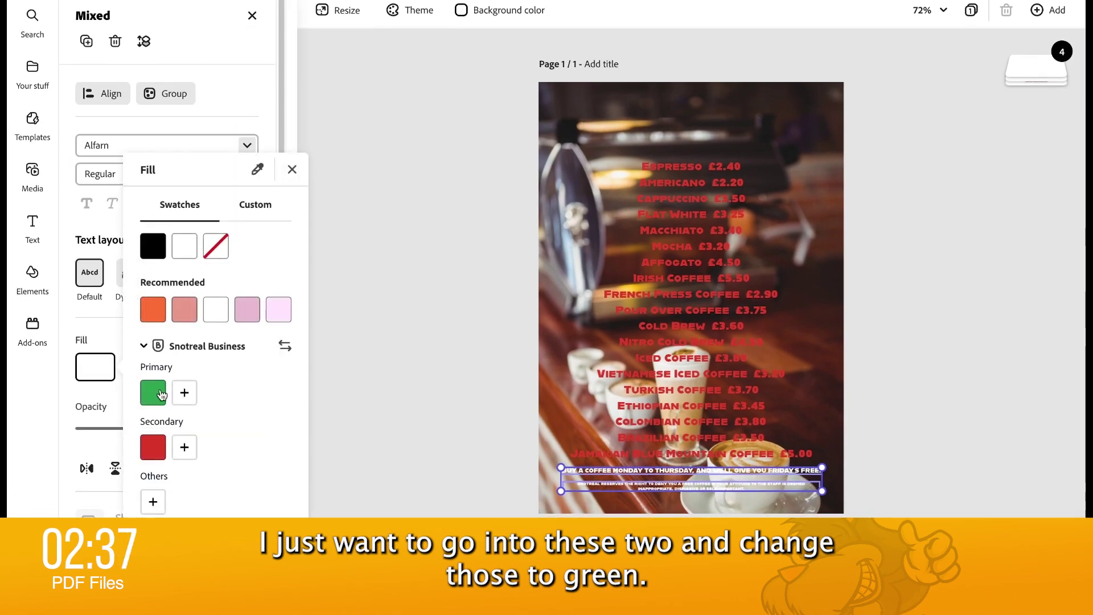
click(153, 394)
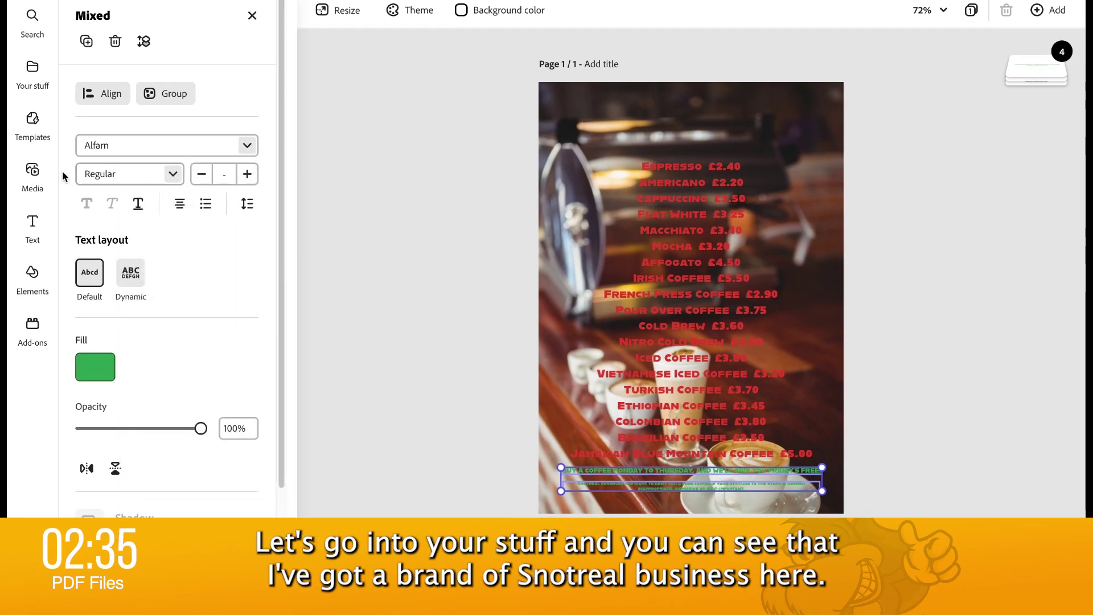
Add the Bean Gods cup from the Snotreal Business library, scale it down and place it centred at the top of the page.
click(35, 85)
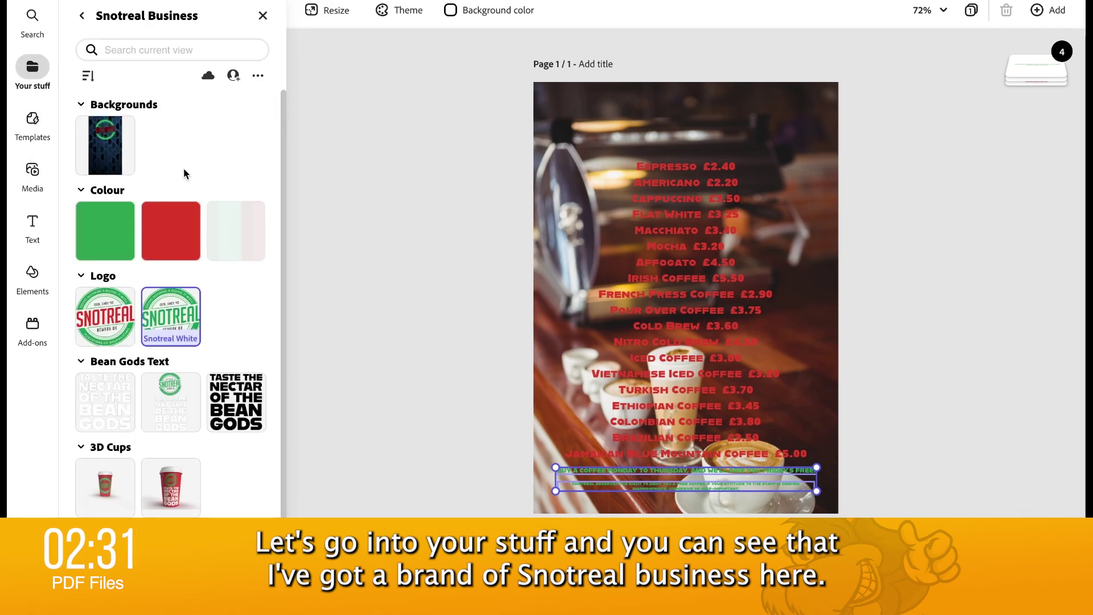
click(174, 493)
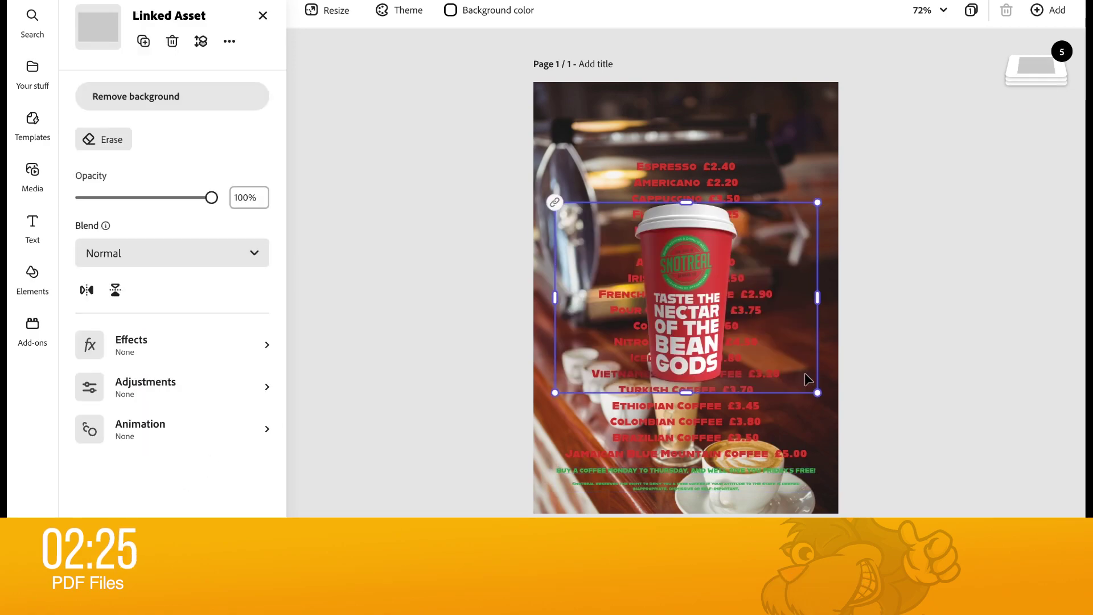
drag(818, 393, 734, 332)
drag(653, 294, 695, 177)
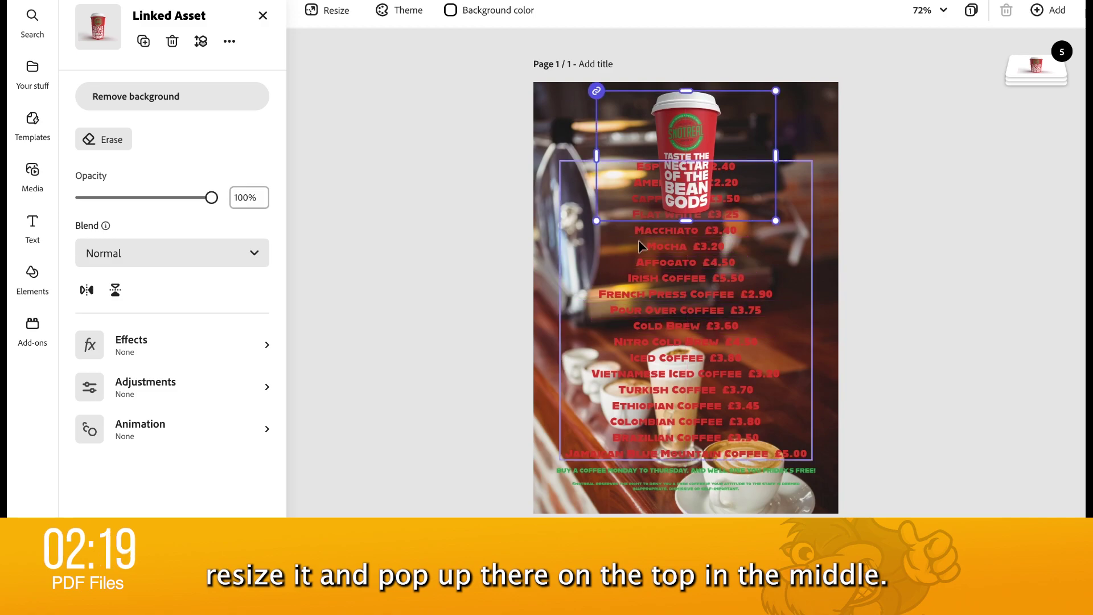
drag(599, 217, 619, 196)
drag(715, 159, 699, 152)
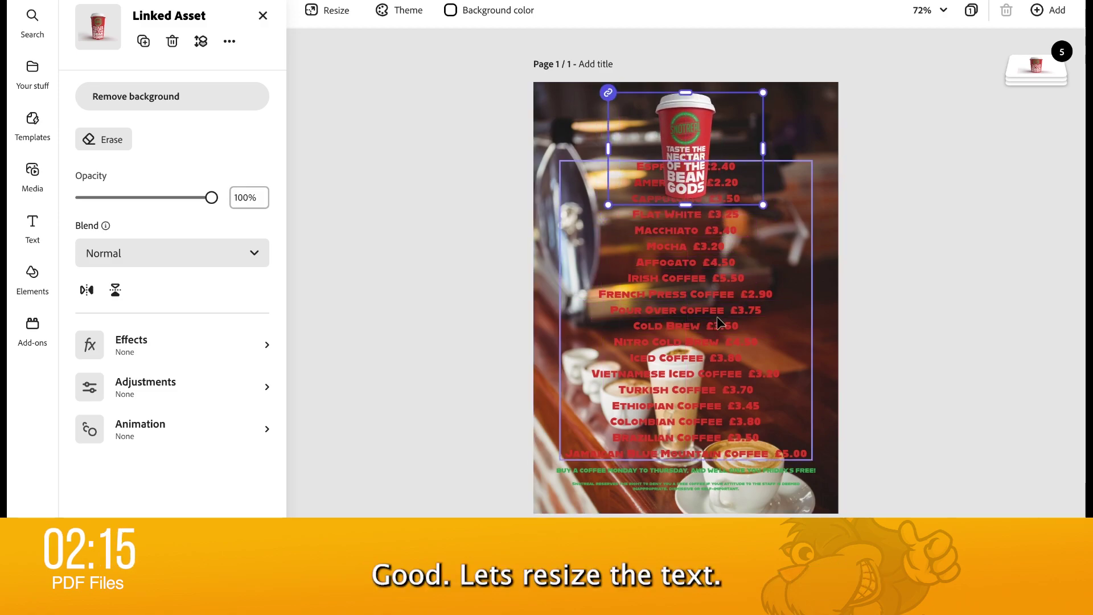
Shrink the coffee price group and centre it between the cup and the Friday offer line.
click(690, 377)
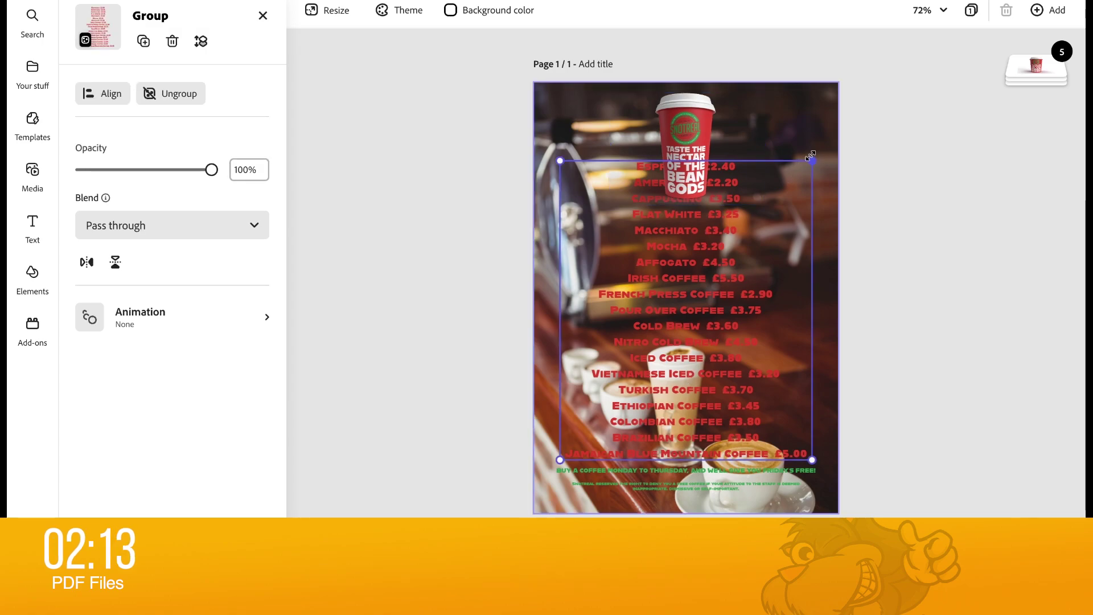
drag(810, 162, 760, 224)
drag(716, 275, 716, 269)
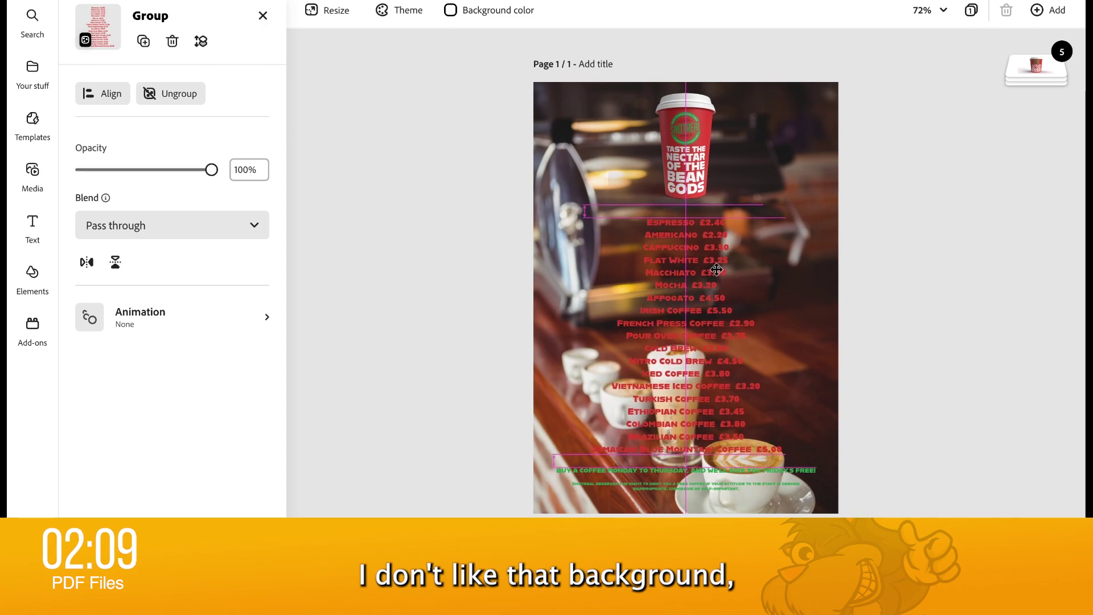
Delete the coffee shop background photo and remove the background from the cup image.
click(541, 156)
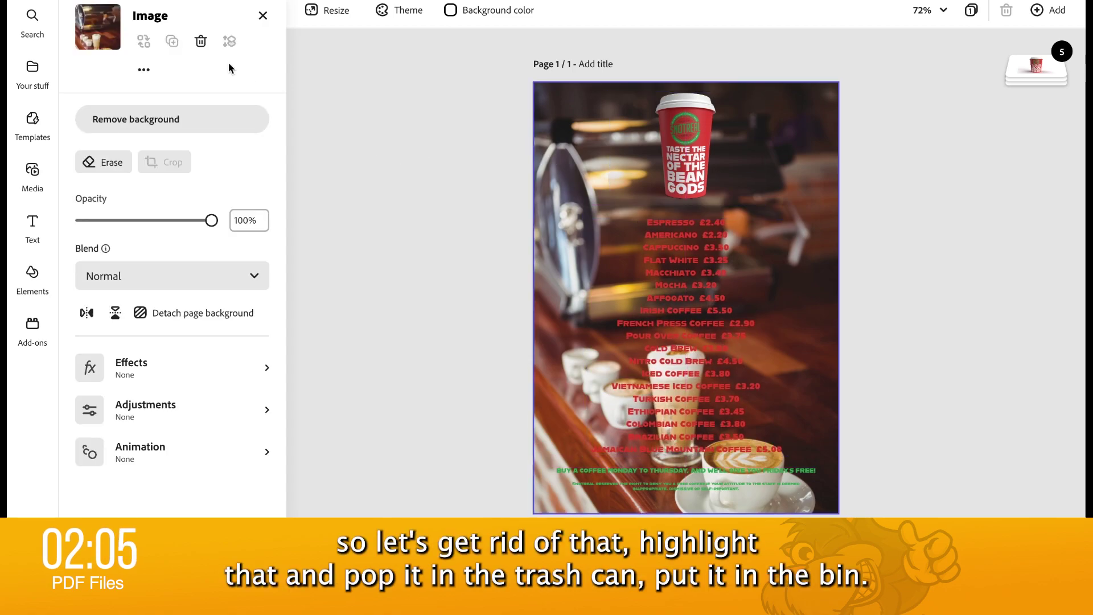
click(203, 45)
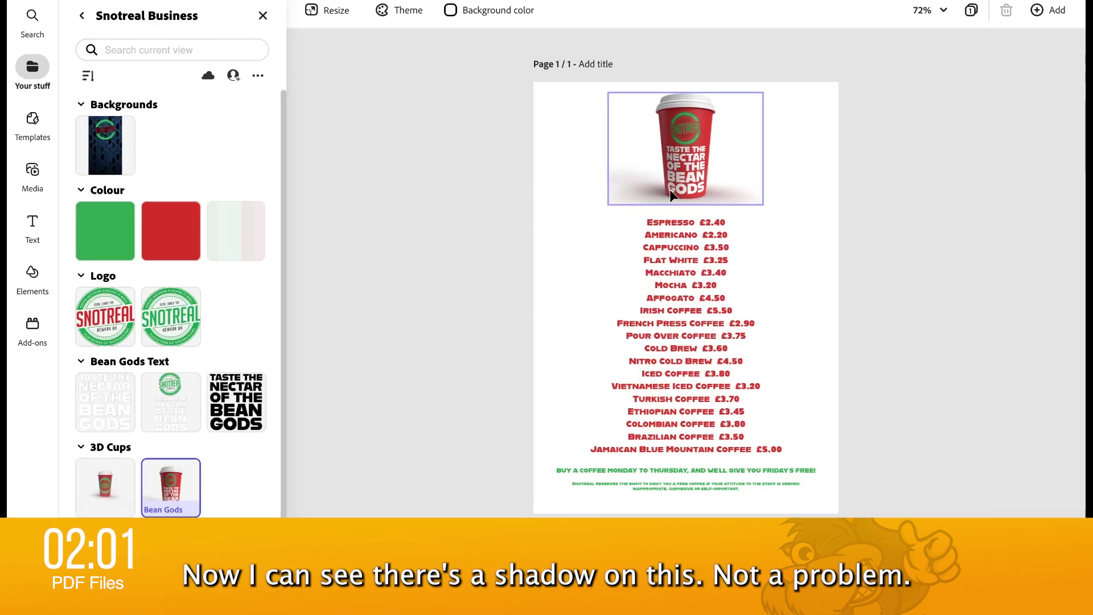
click(649, 162)
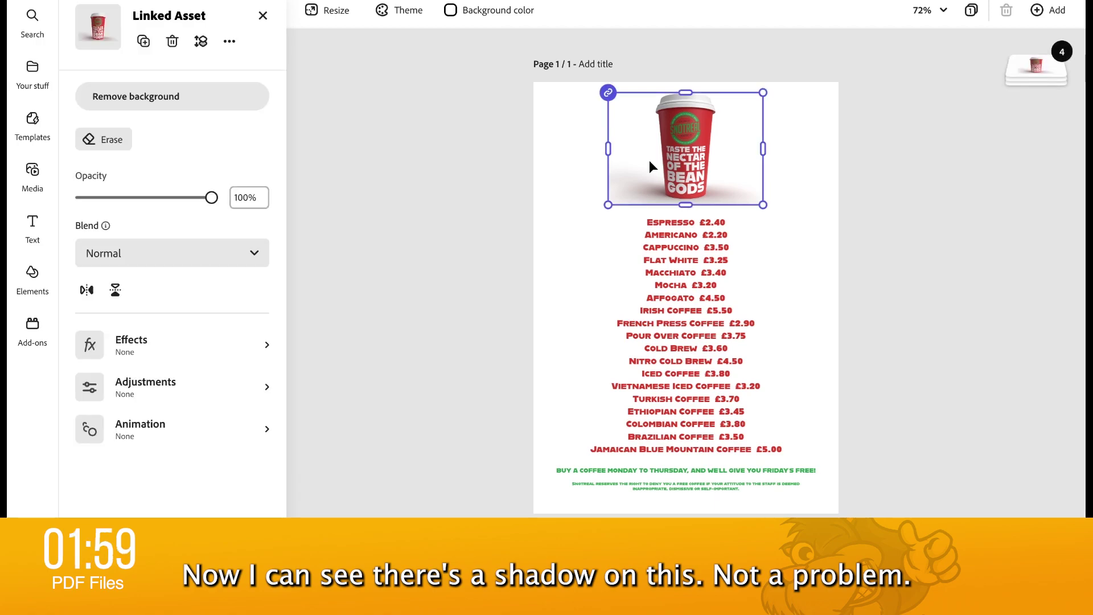
click(173, 98)
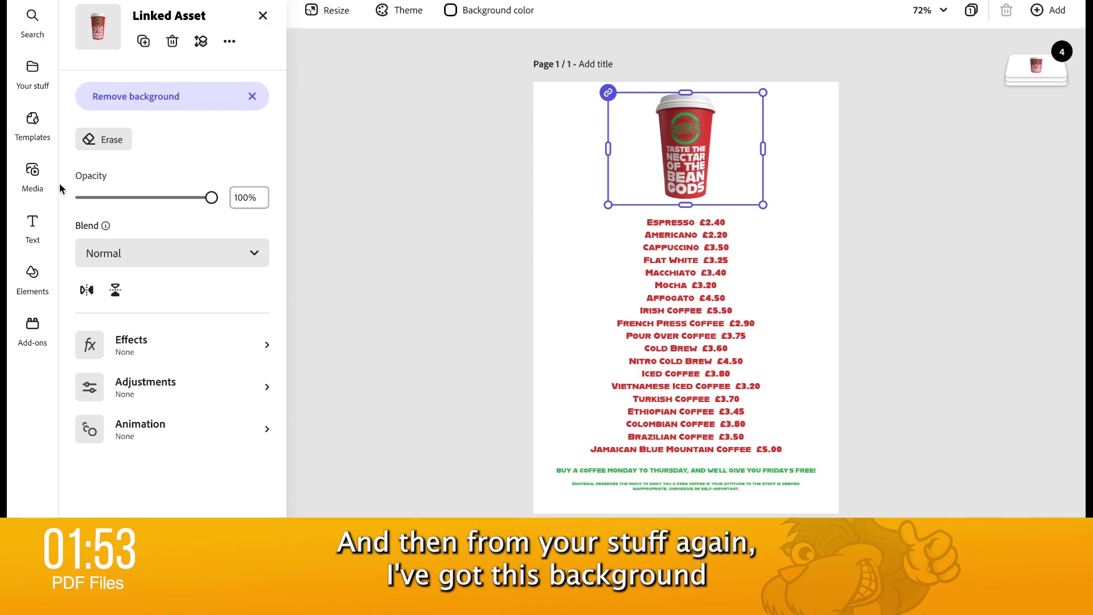
Add the Layer 1 background from the Snotreal Business library, enlarged to cover the whole page and placed beneath all other layers.
click(33, 71)
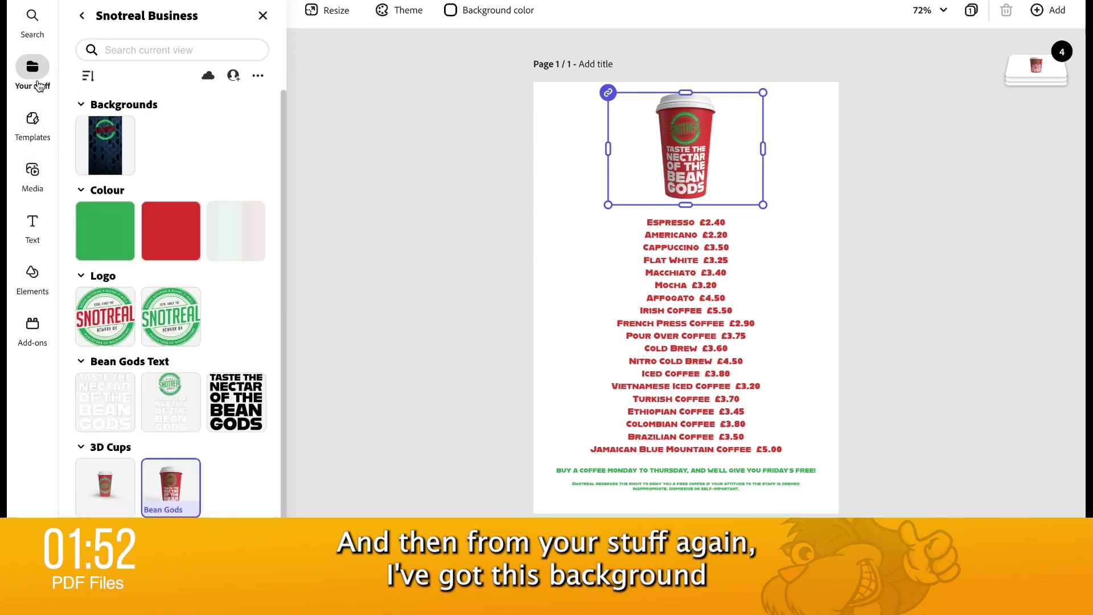
click(110, 150)
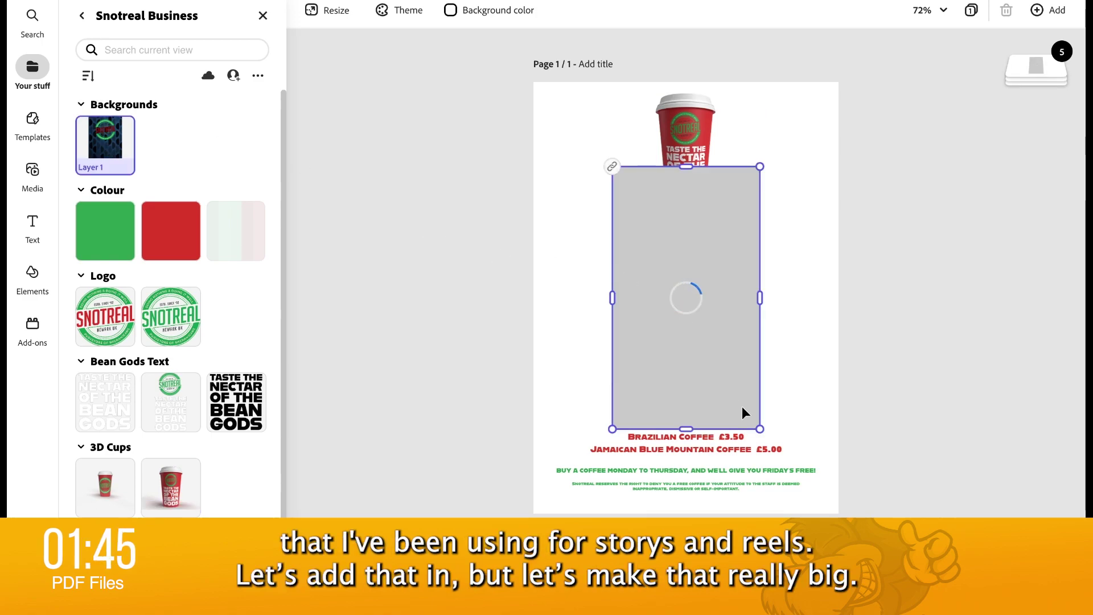
drag(761, 431, 844, 521)
drag(793, 423, 666, 236)
drag(716, 329, 868, 490)
drag(768, 420, 764, 296)
drag(872, 481, 905, 515)
drag(840, 441, 838, 433)
click(1059, 78)
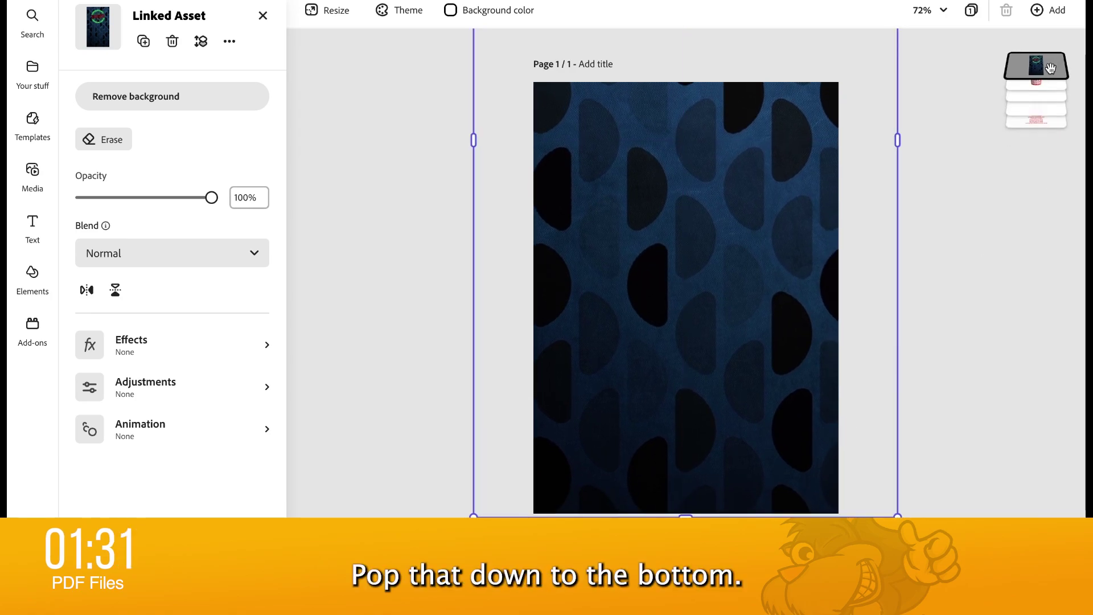
drag(1036, 66, 1043, 190)
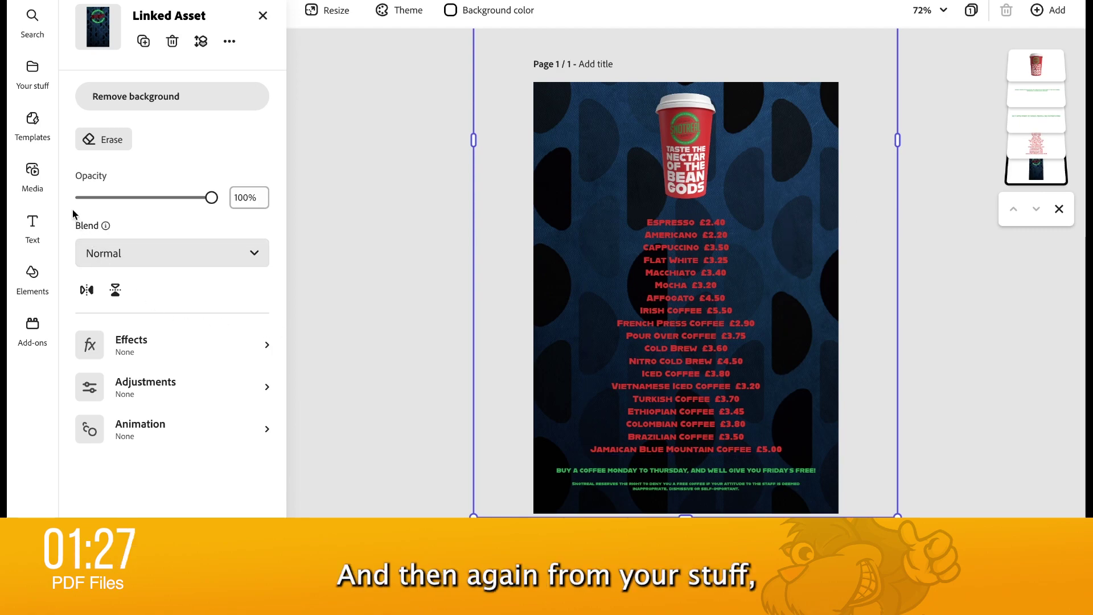
Add the Snotreal White logo, enlarge it and rotate it anticlockwise over the page's upper-left corner with the word SHENANIGANS on the page.
click(32, 70)
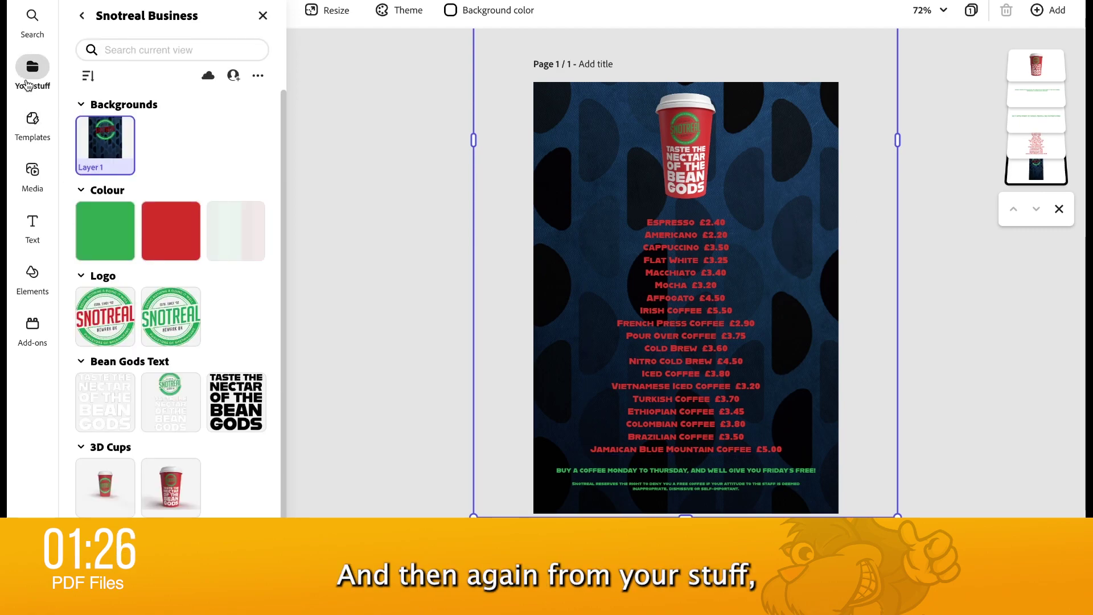
click(172, 320)
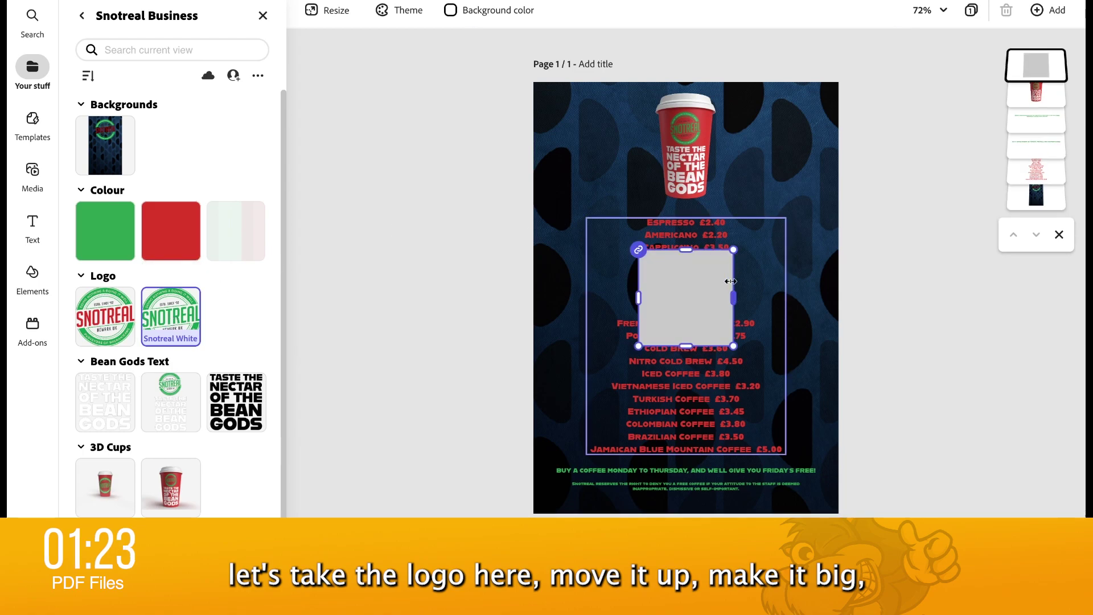
drag(685, 298, 542, 170)
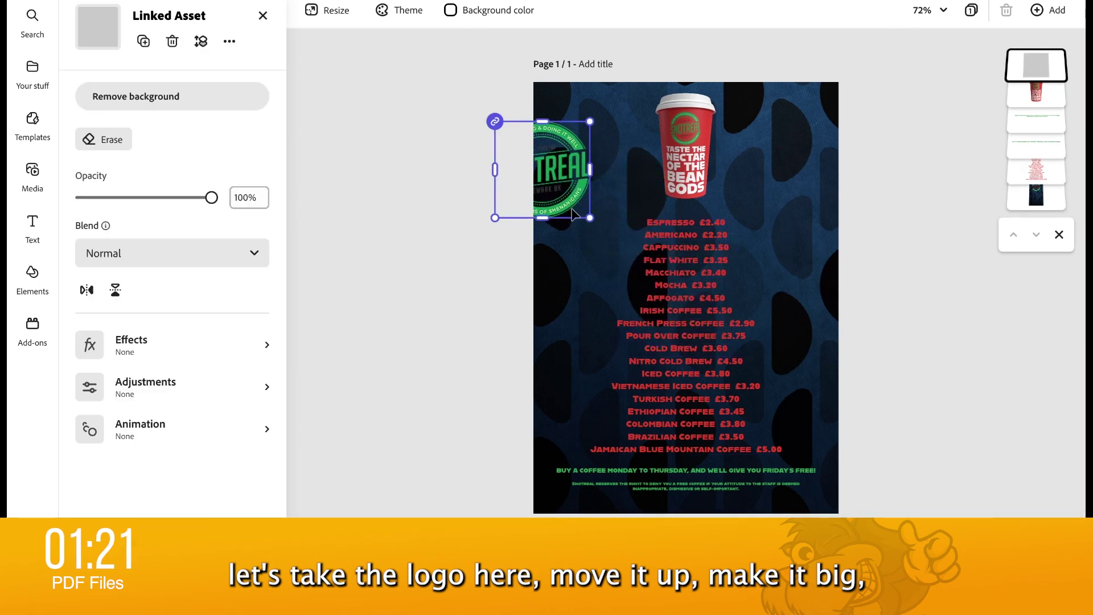
drag(588, 218, 719, 349)
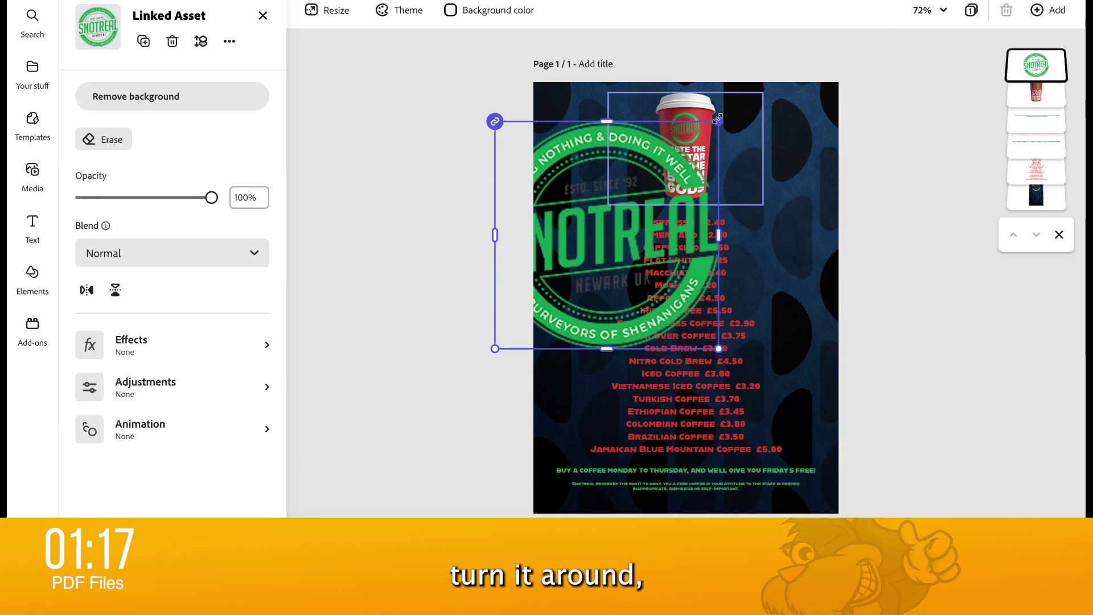
drag(726, 116, 672, 64)
drag(605, 202, 503, 111)
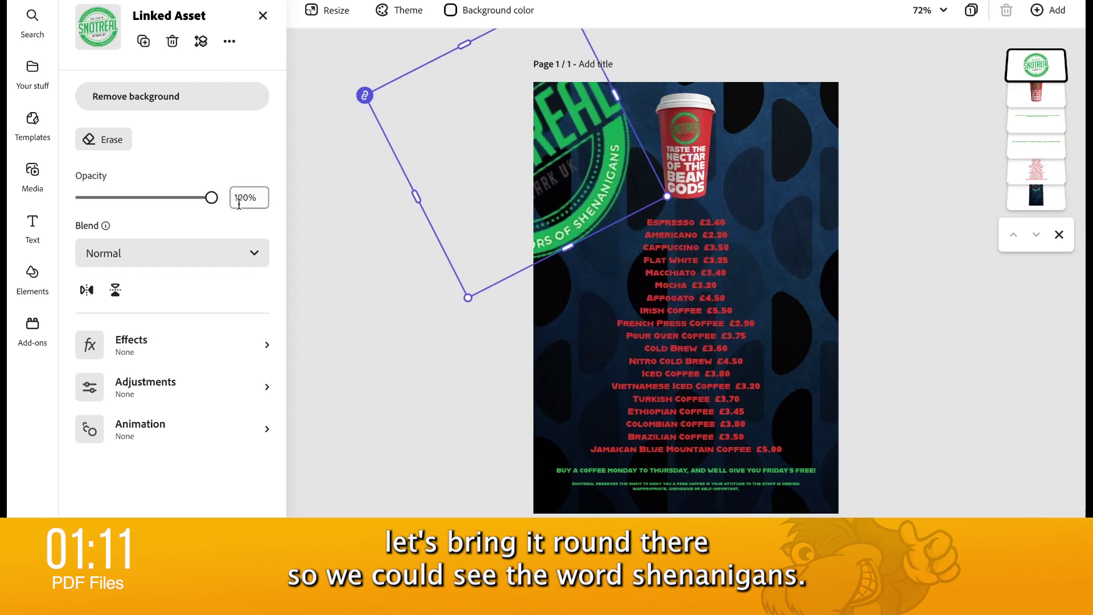
Set the opacity of the large Snotreal White logo to 25%.
click(238, 197)
text(2)
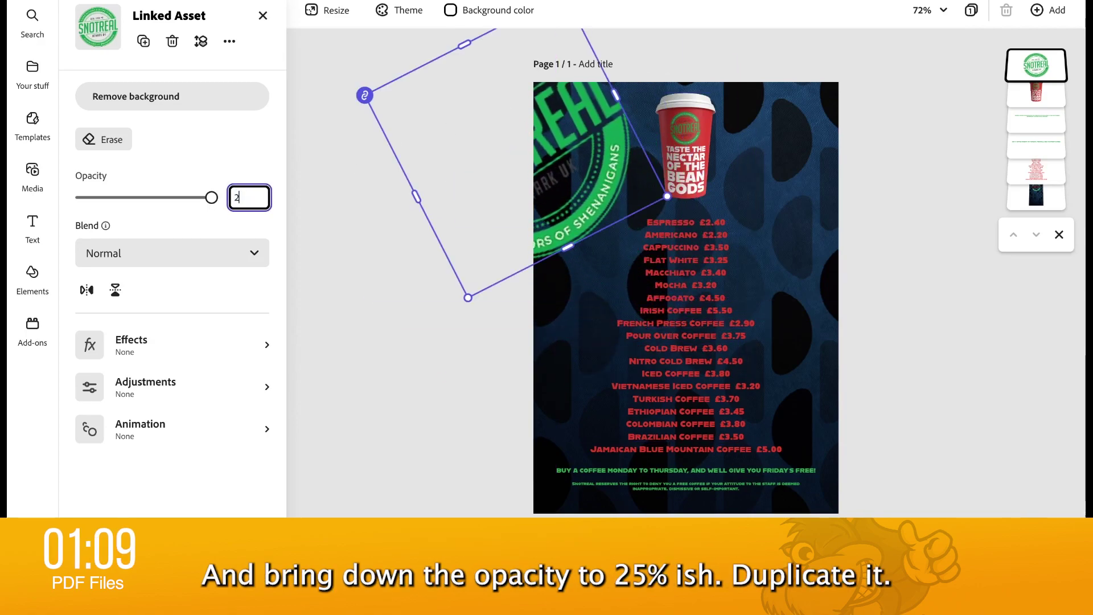
text(5)
key(Return)
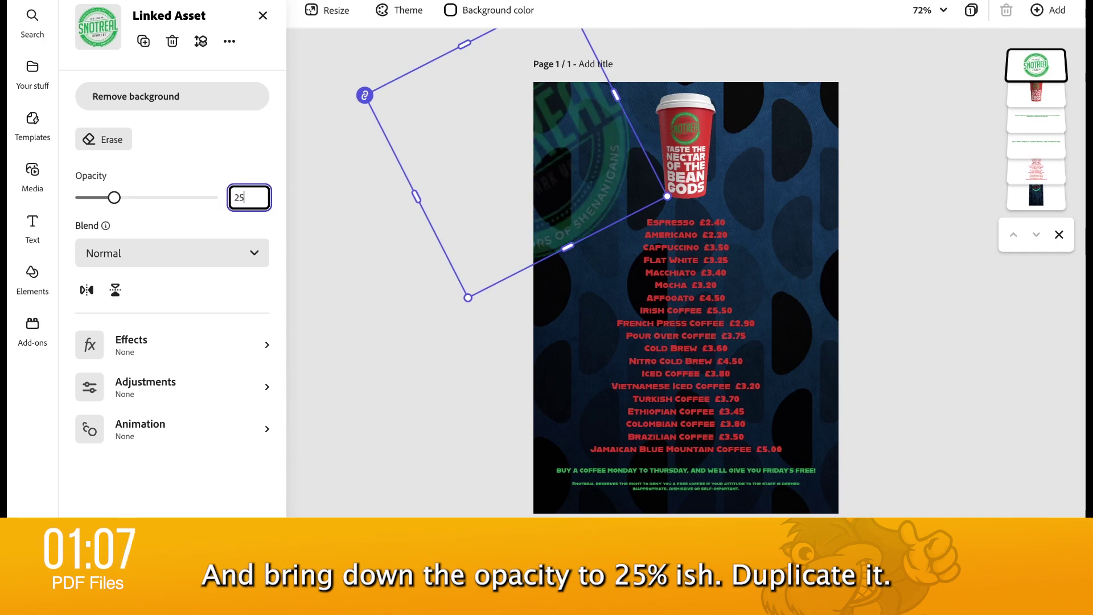
Duplicate the faded logo, then rotate the copy clockwise and enlarge it over the page's lower-right edge.
click(149, 44)
drag(552, 200, 831, 347)
drag(860, 162, 875, 311)
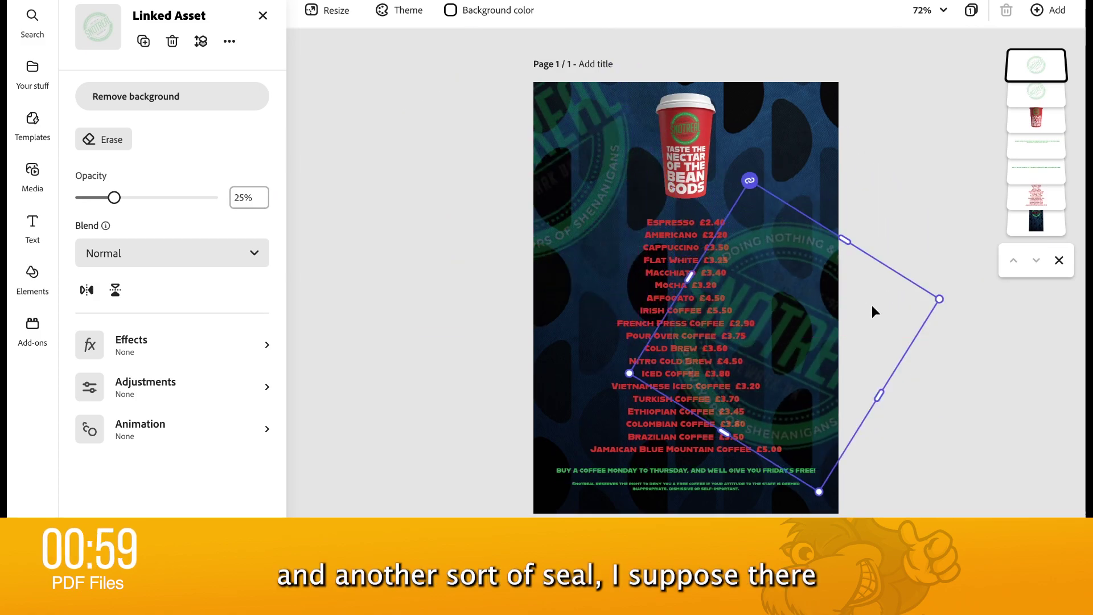
drag(939, 297, 1029, 302)
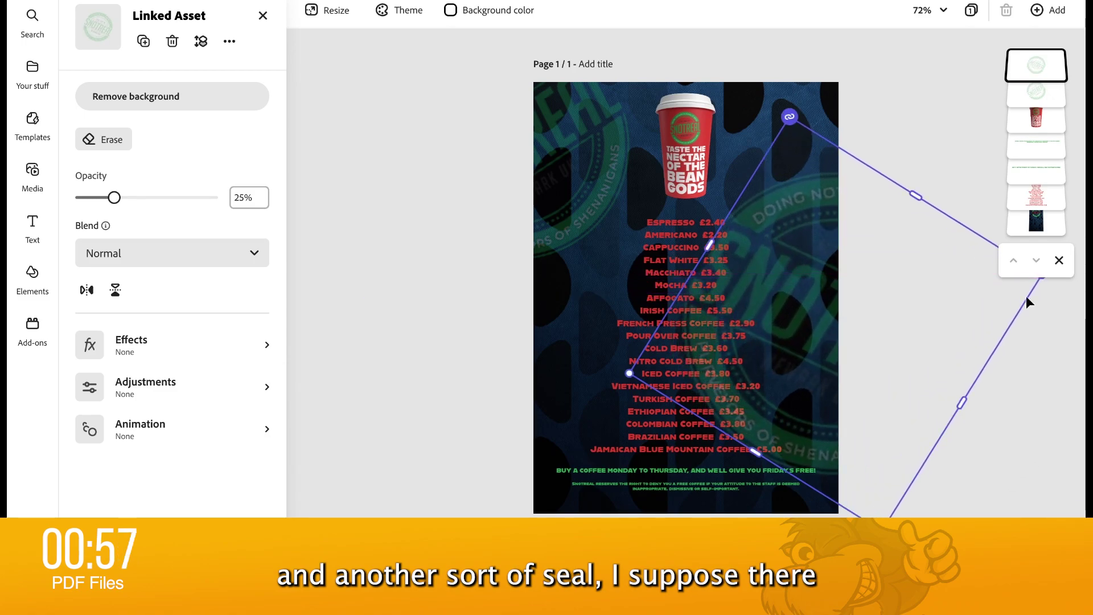
drag(955, 325, 938, 372)
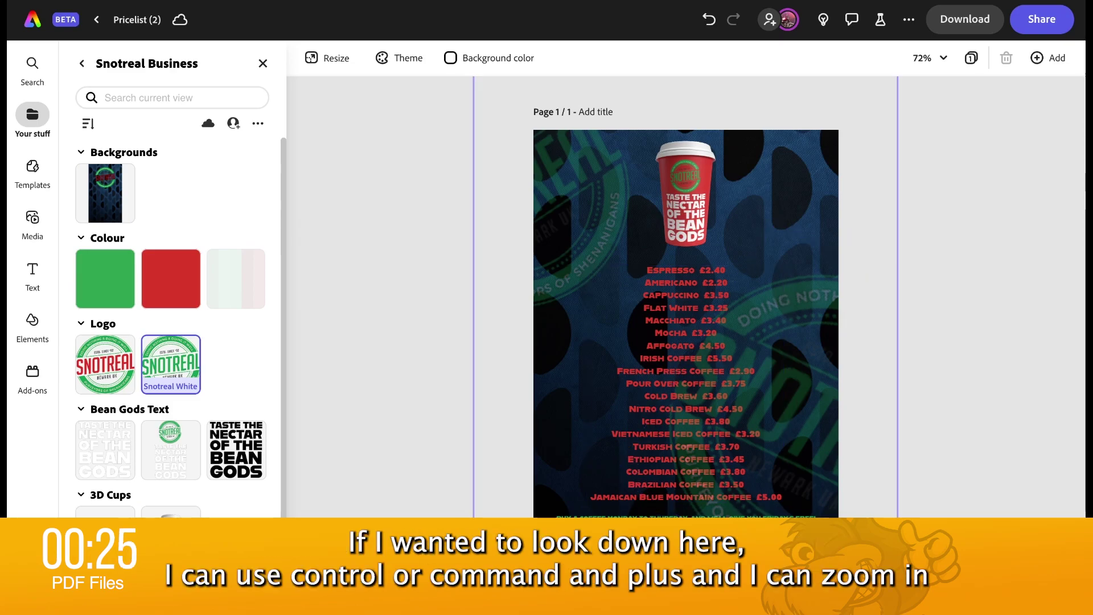
Examine the coffee prices, offer line and disclaimer up close at 400%, then fit the whole page in view again.
key(ctrl+plus)
key(ctrl+plus)
key(ctrl+plus)
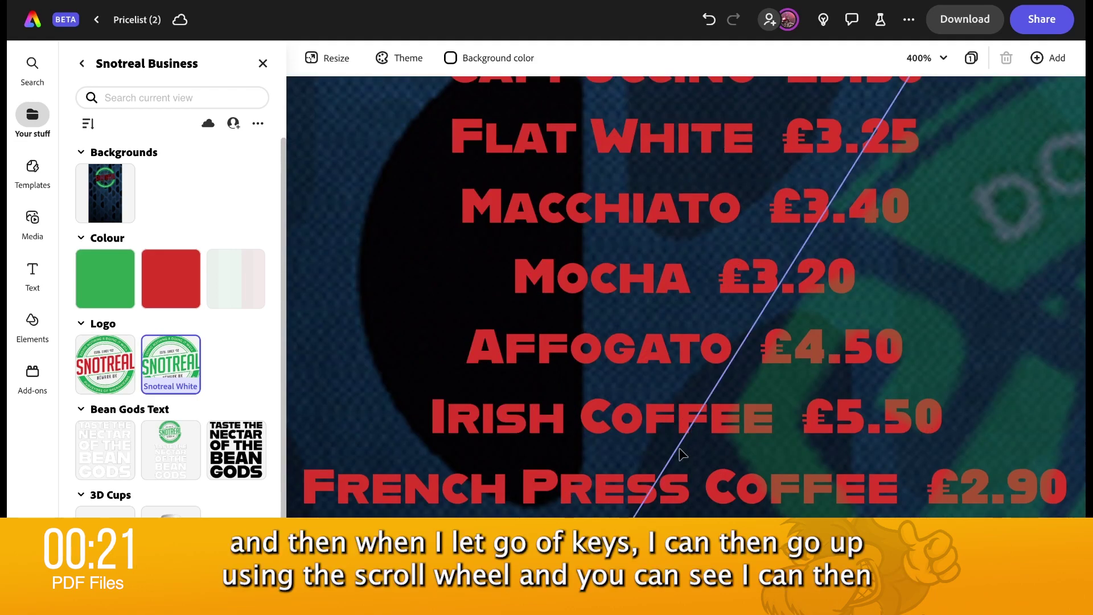
click(678, 424)
click(575, 464)
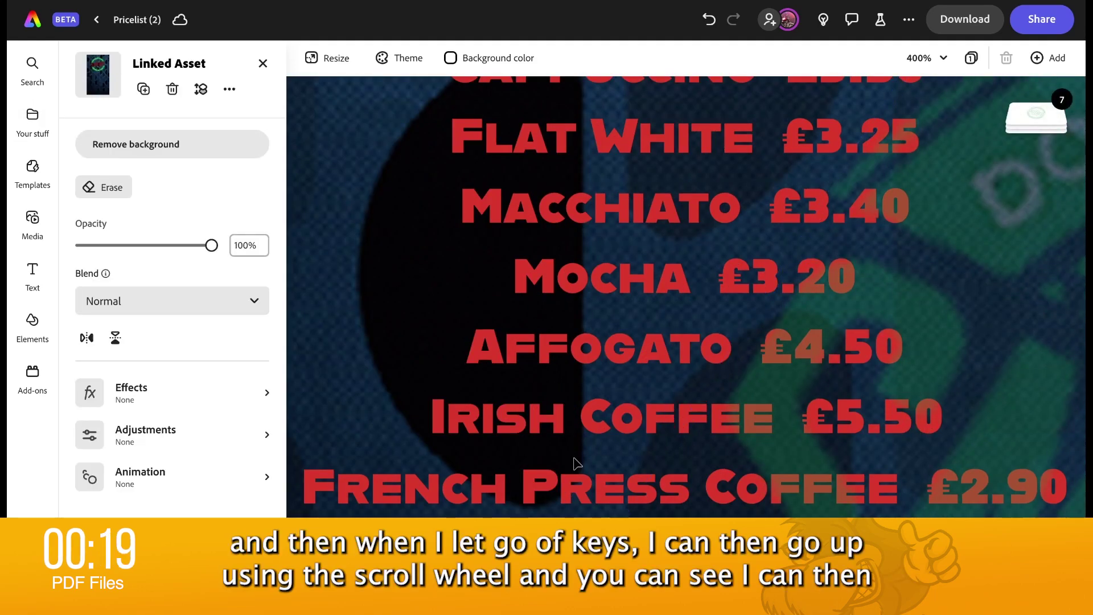
scroll(575, 464, down, 12)
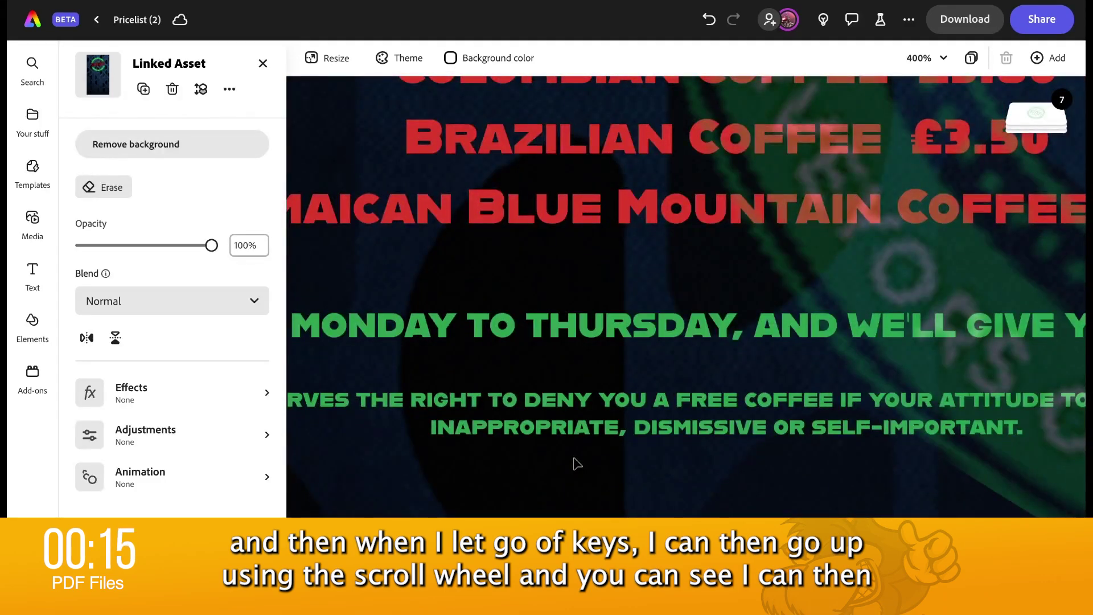
scroll(576, 464, right, 4)
scroll(576, 464, right, 3)
scroll(576, 464, left, 6)
scroll(576, 464, up, 1)
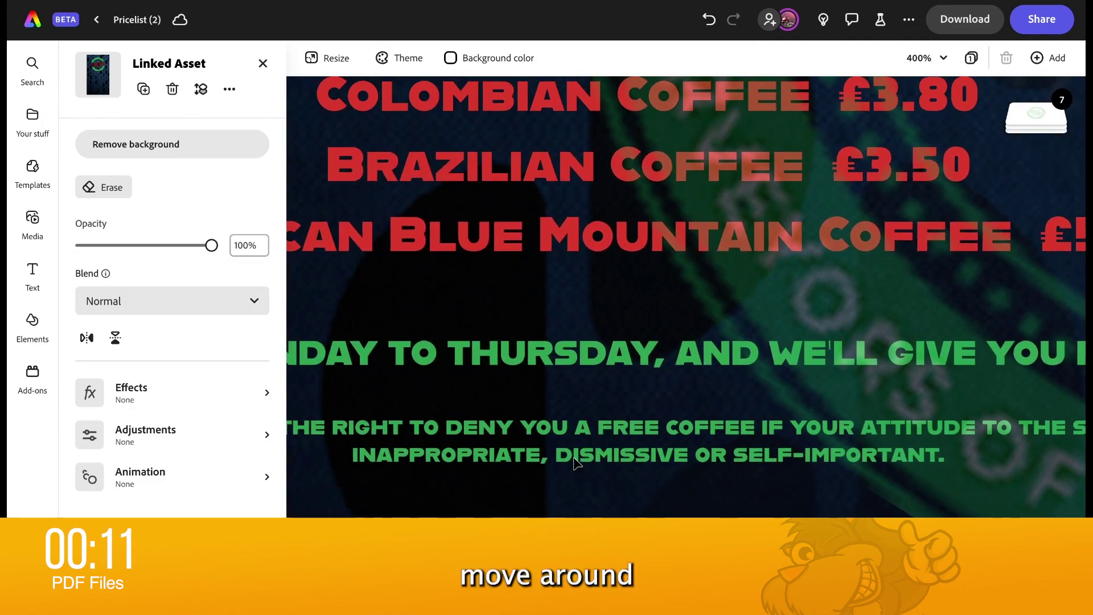
key(super+0)
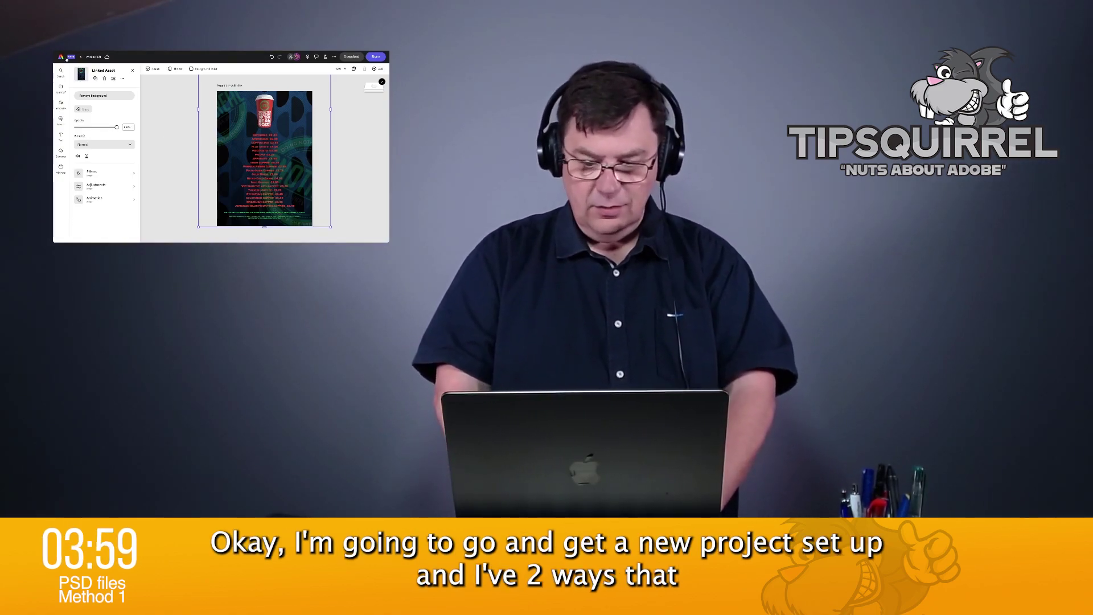
Start a new project from your own content using the file Photoshop_buy 4 offer.psd.
click(65, 58)
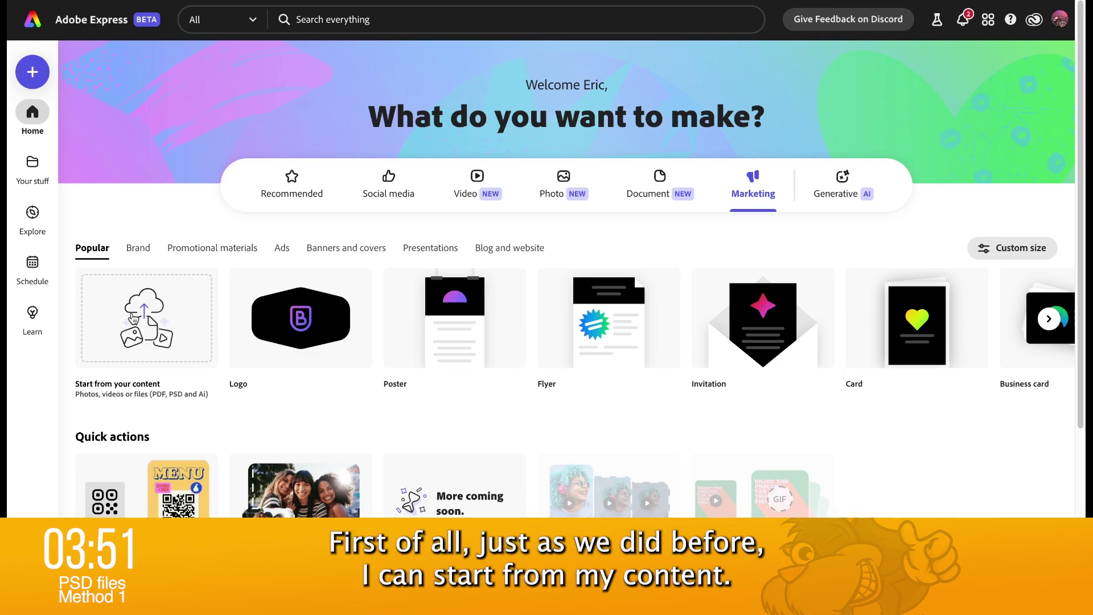
click(133, 318)
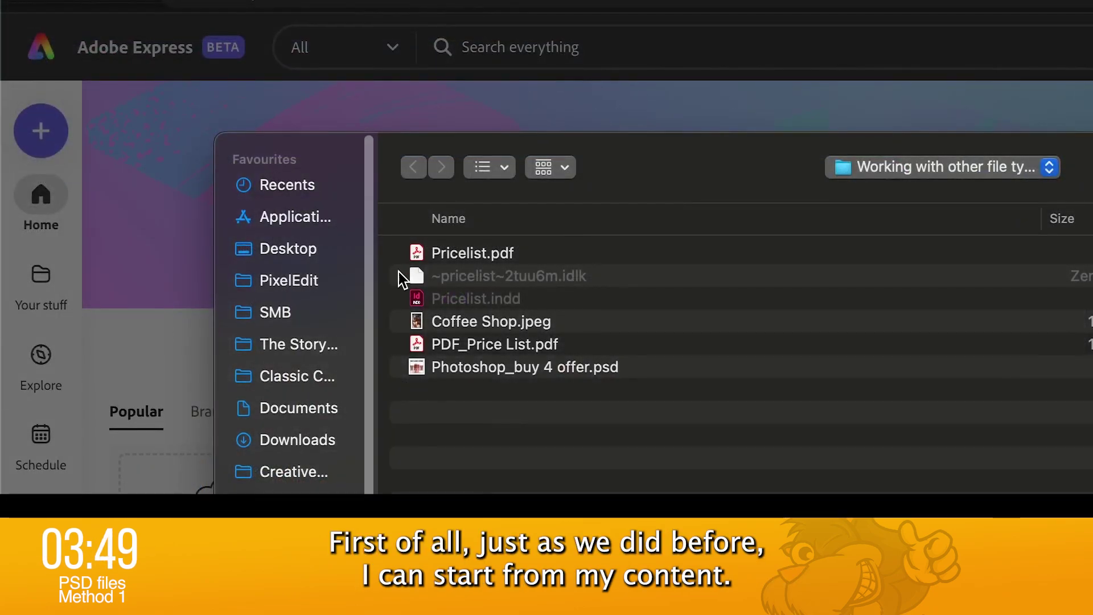
click(507, 376)
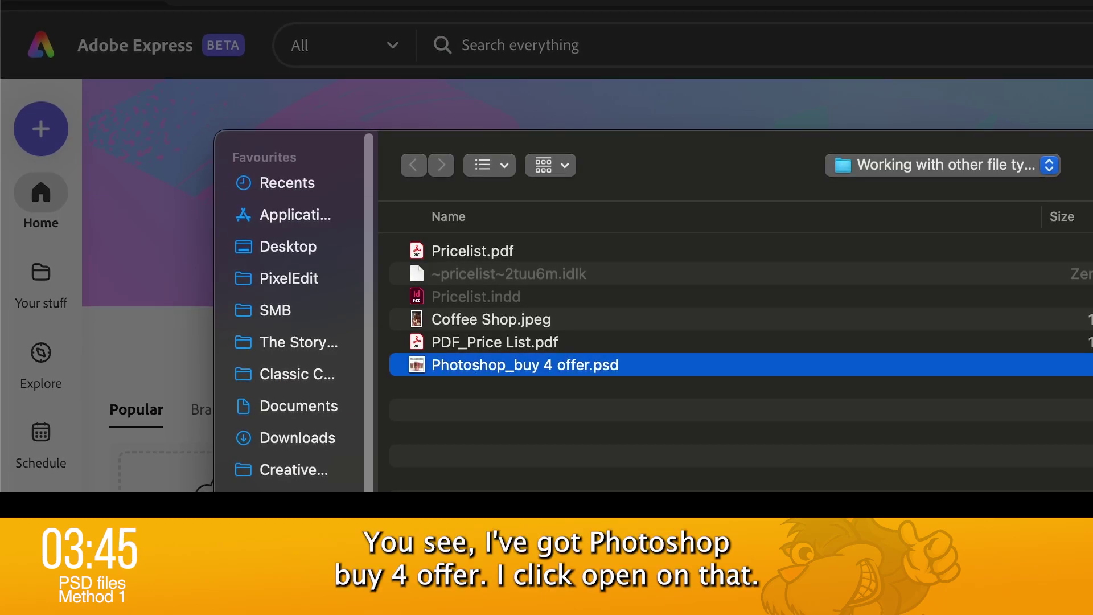
key(Return)
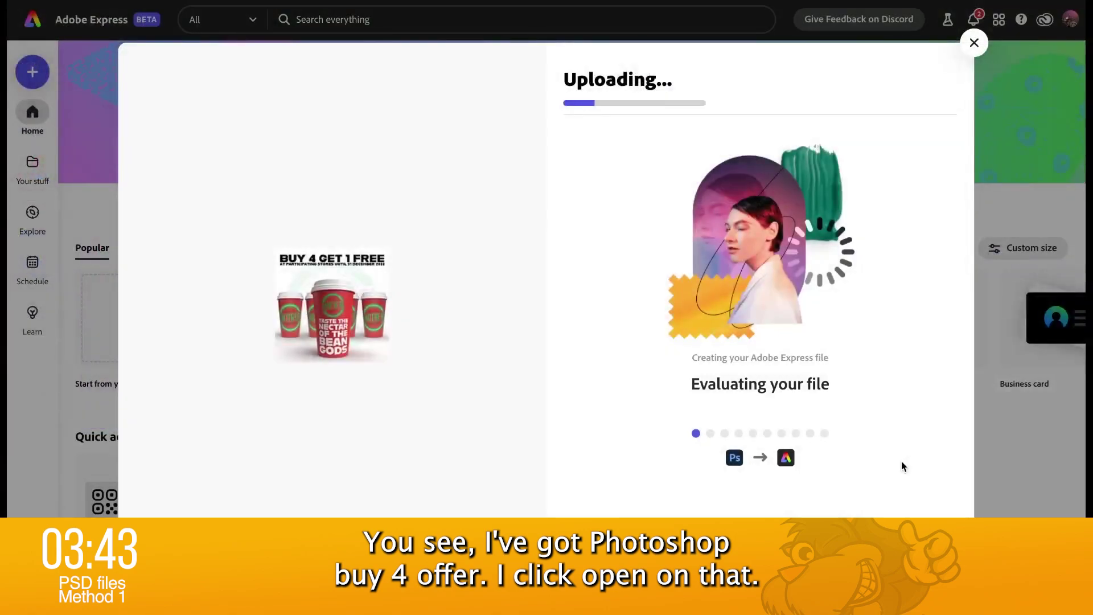
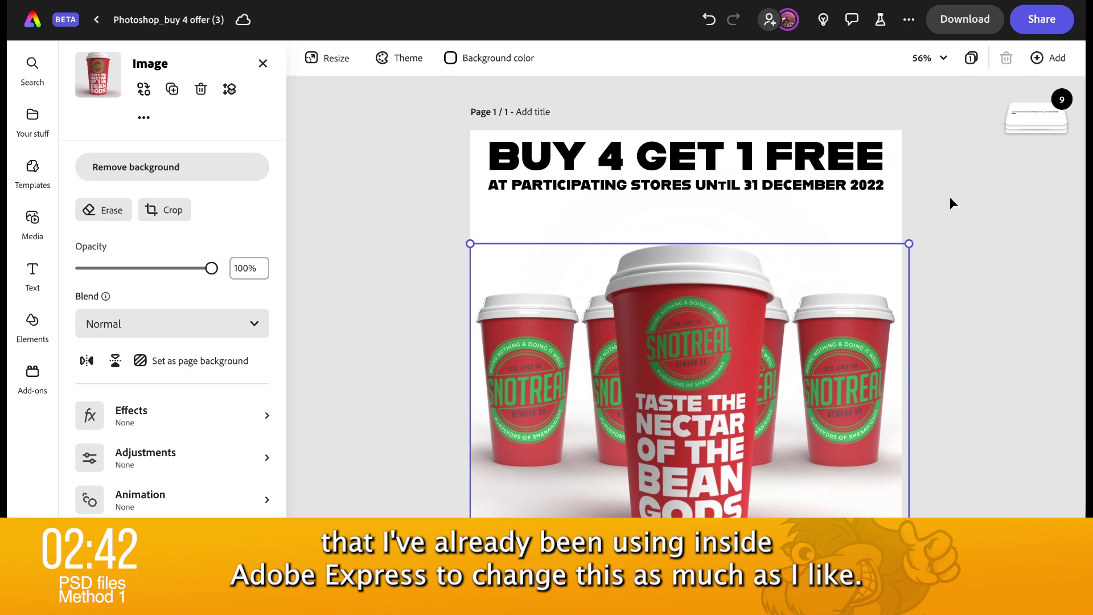
Examine the imported file's layer stack by selecting the background cups, the logo and the background layer one after another.
mouse_move(1019, 115)
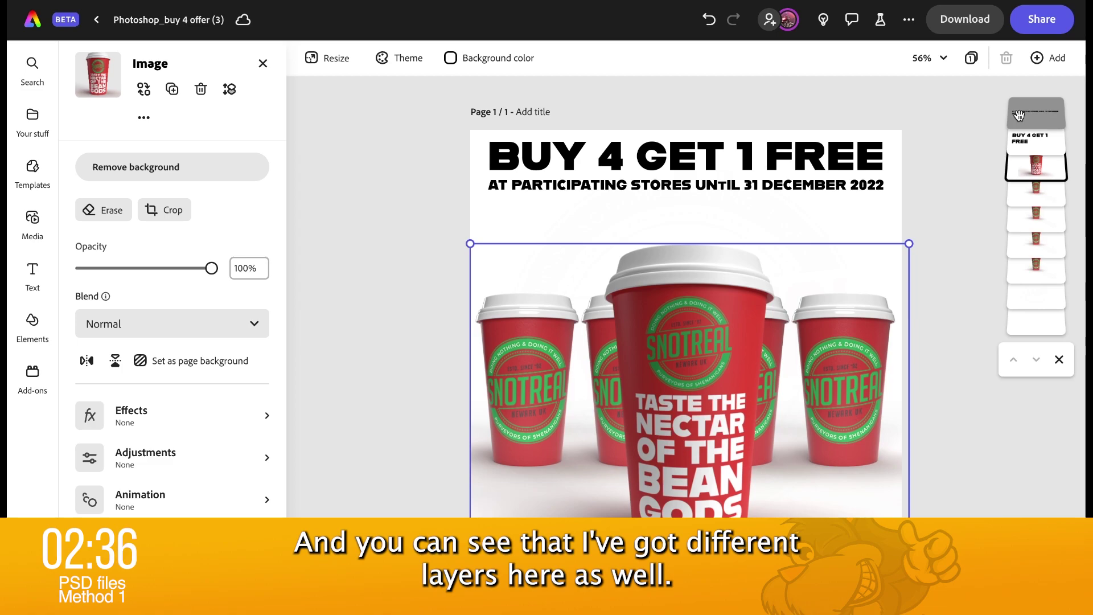
click(1036, 195)
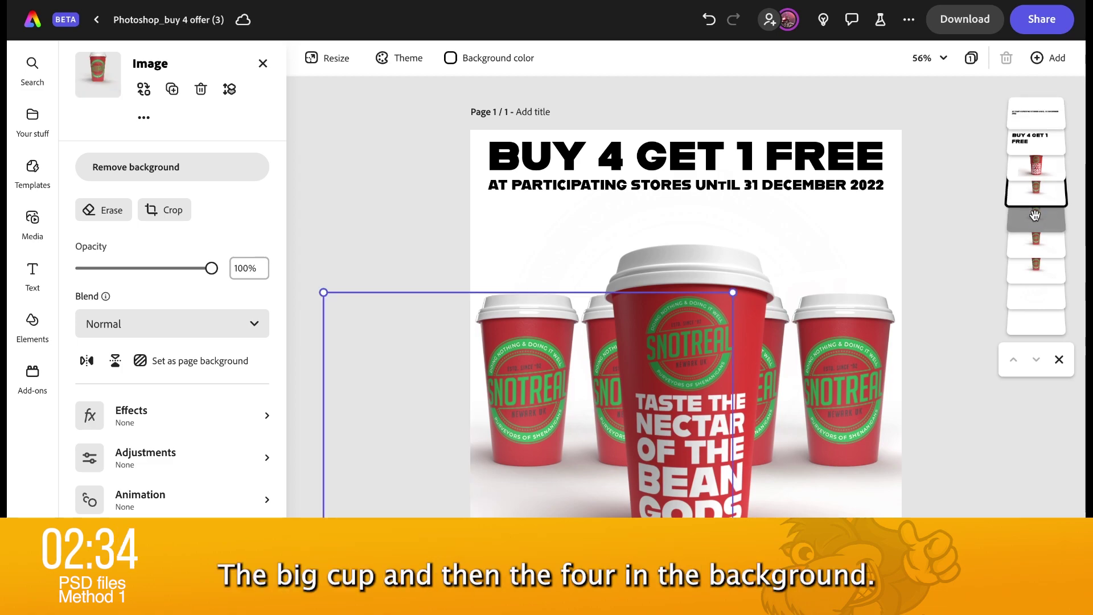
click(1036, 215)
click(1036, 237)
click(1036, 264)
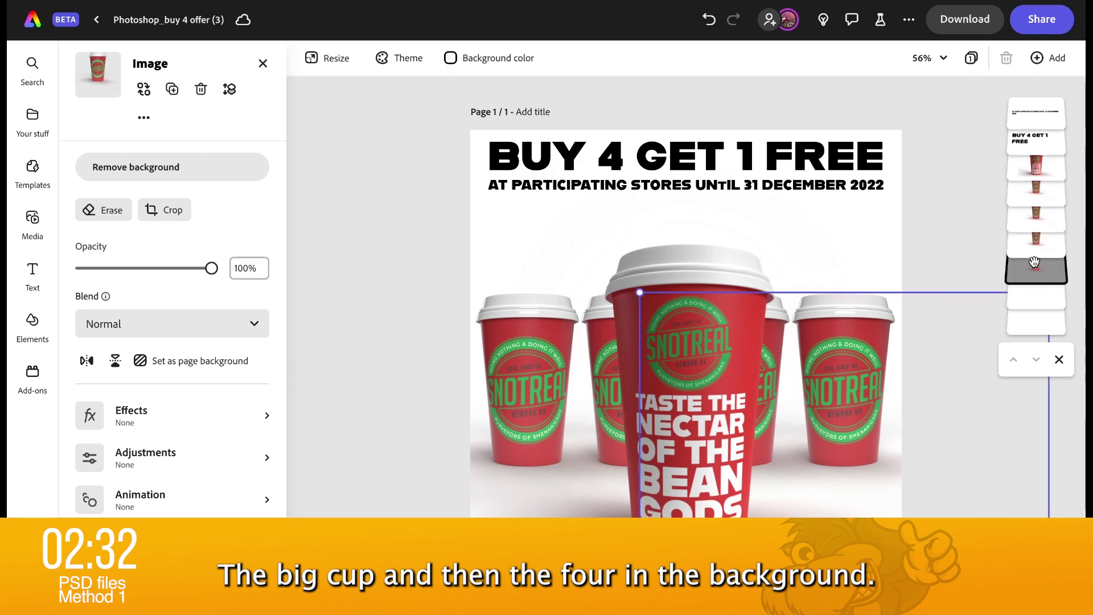
click(1033, 295)
click(1035, 324)
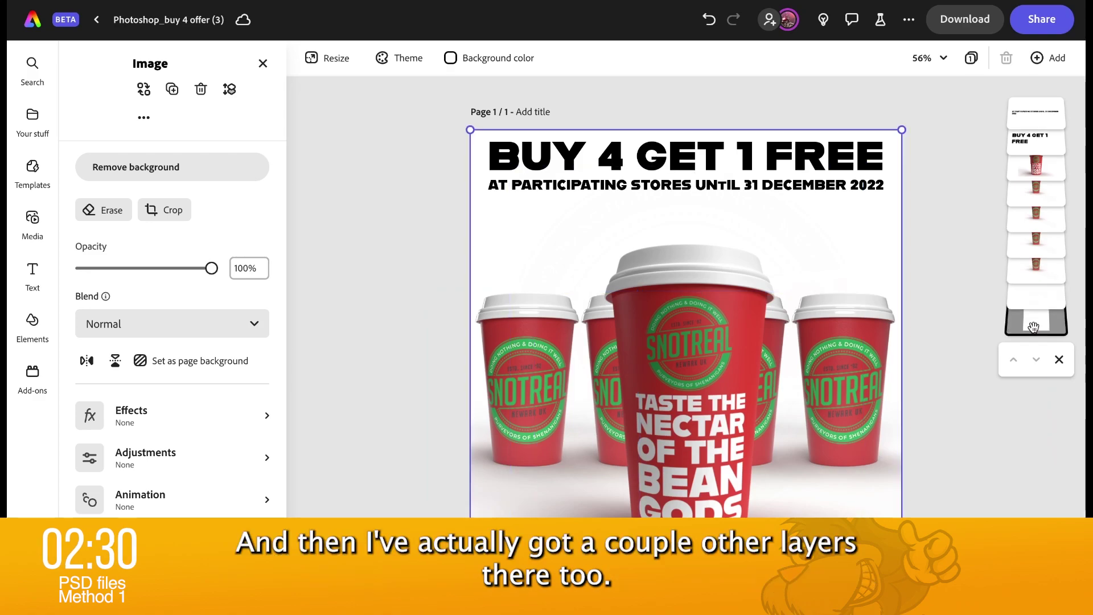
click(996, 421)
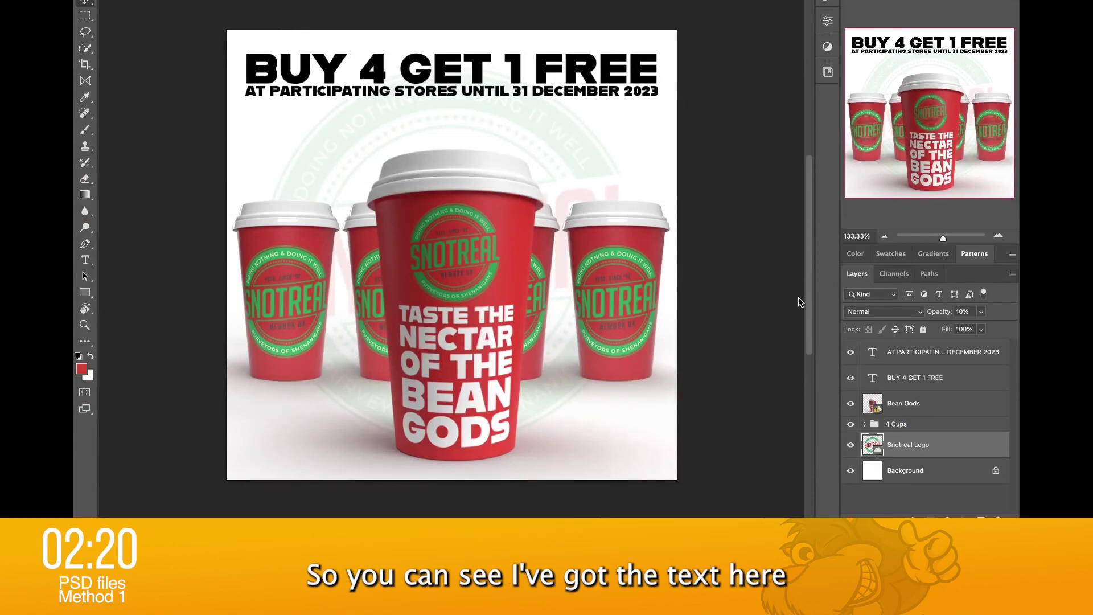
In Photoshop, examine the original layers by toggling the text, Bean Gods, 4 Cups and Snotreal Logo visibility and expanding the 4 Cups group.
click(850, 373)
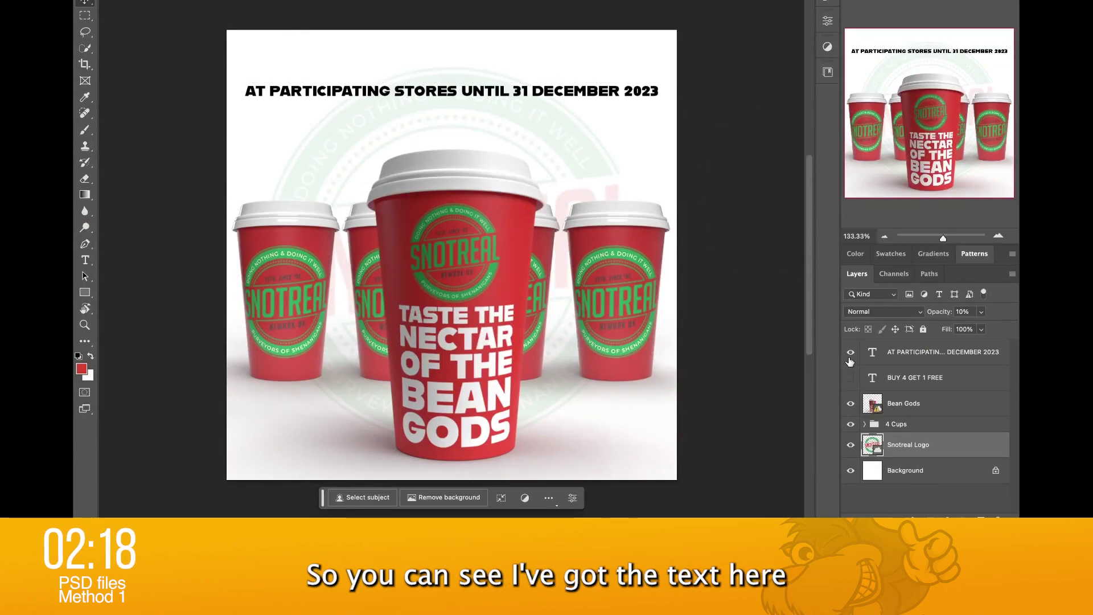
click(850, 352)
click(850, 352)
click(850, 377)
click(850, 403)
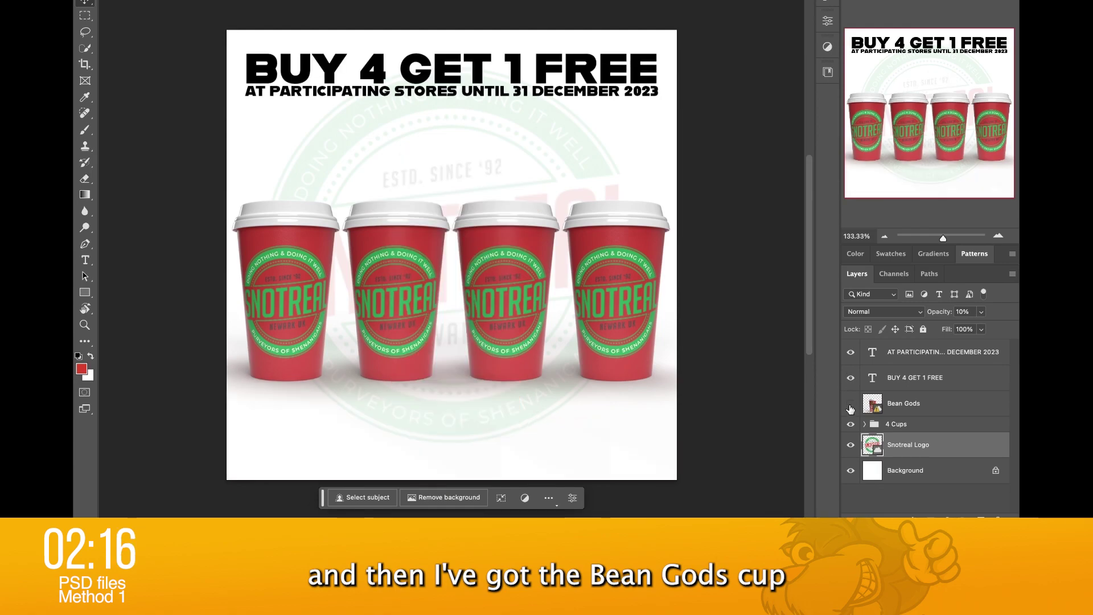
click(850, 404)
click(850, 424)
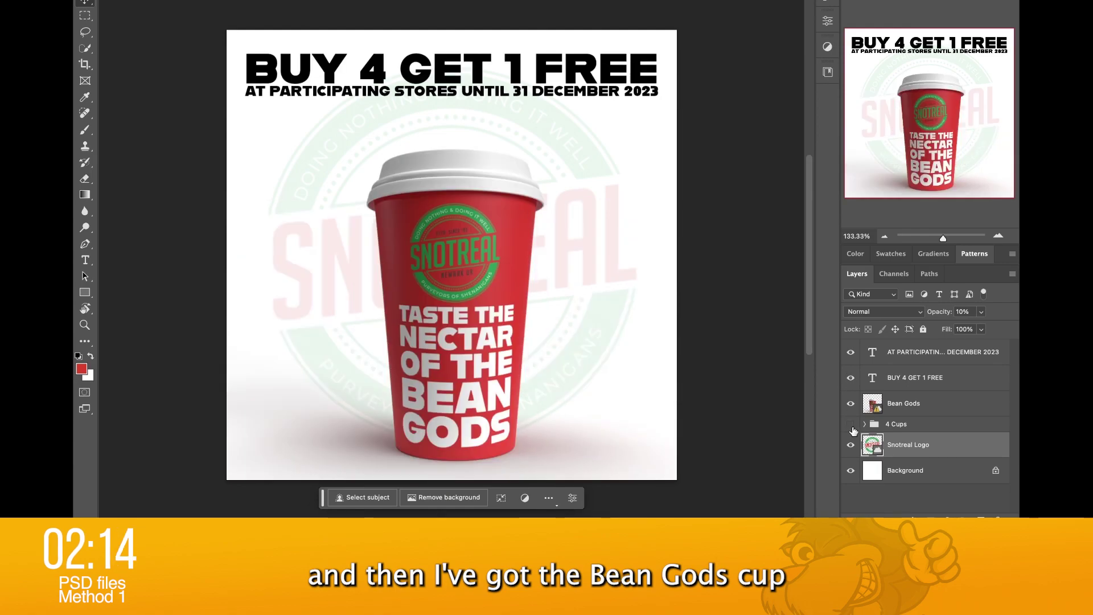
click(850, 424)
click(865, 424)
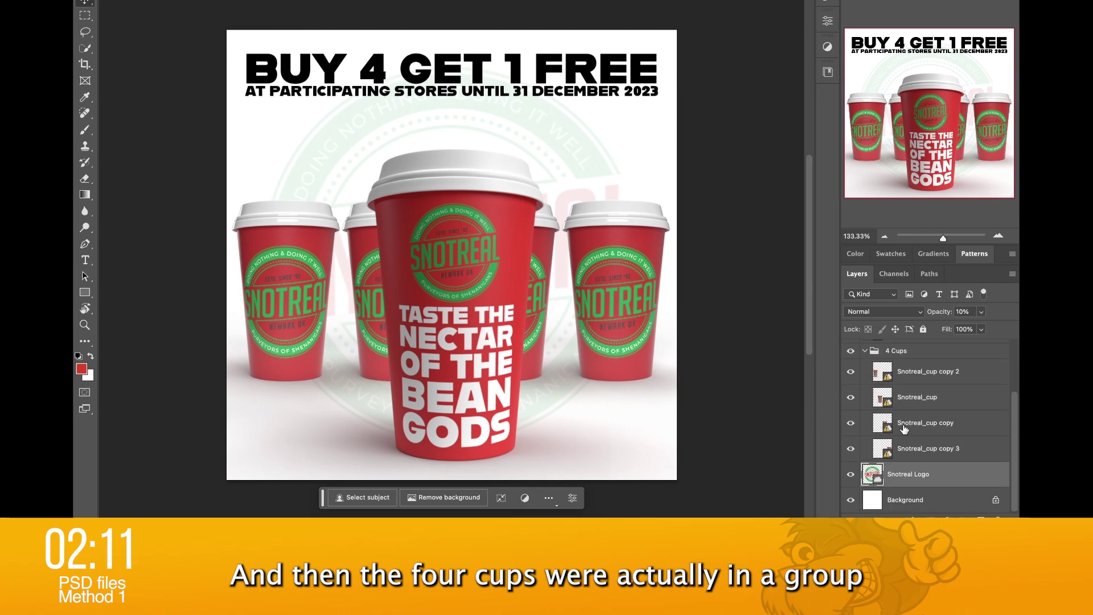
click(850, 476)
click(850, 479)
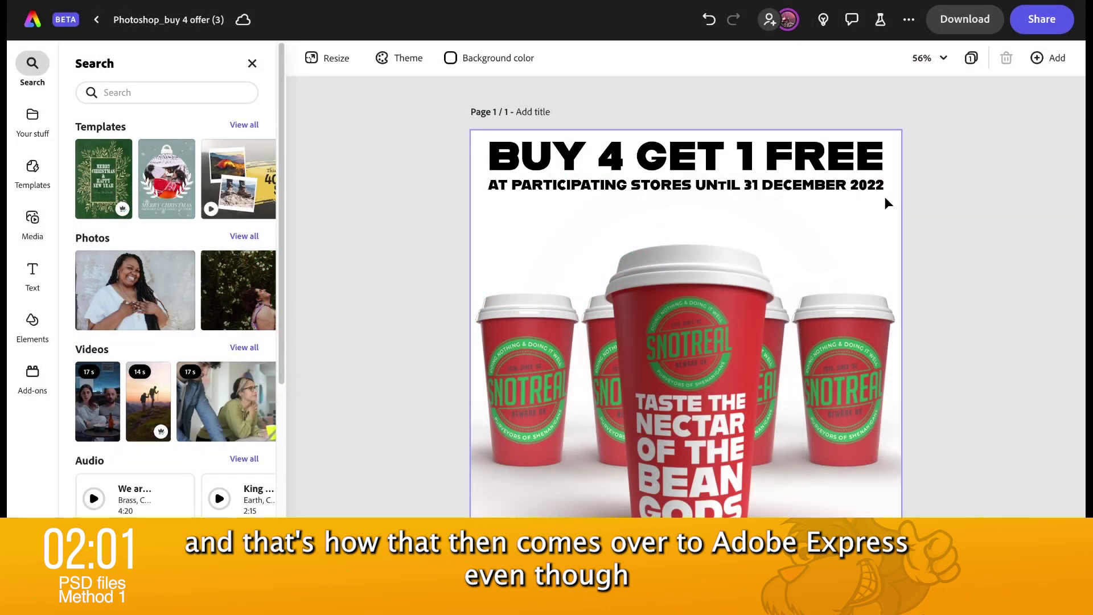
Back in Adobe Express, set the opacity of the faint Snotreal logo layer behind the cups to 100%.
click(885, 196)
click(1026, 118)
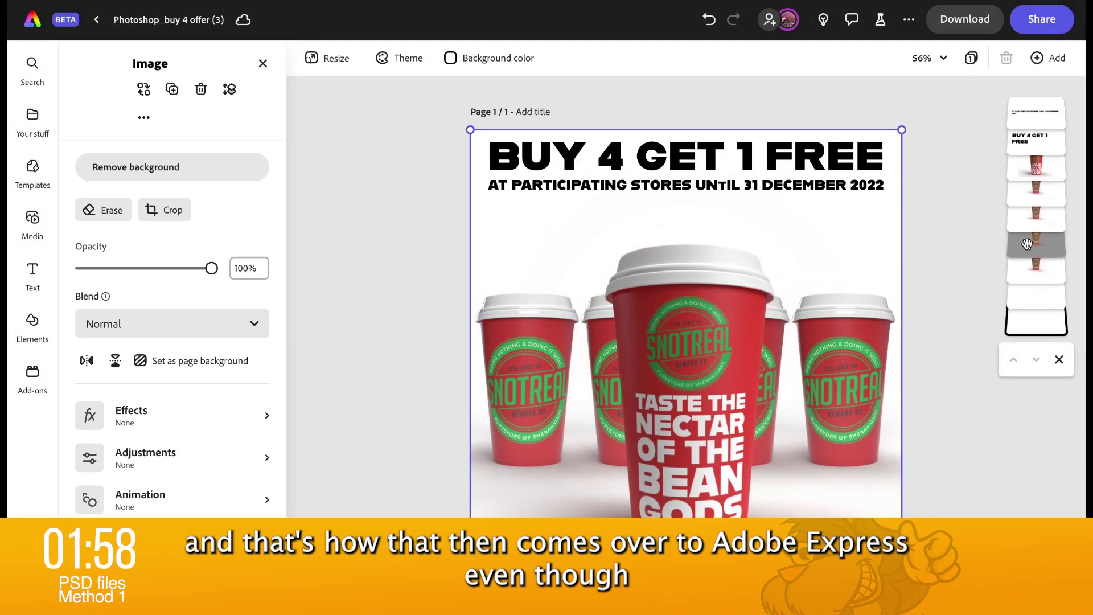
click(1025, 293)
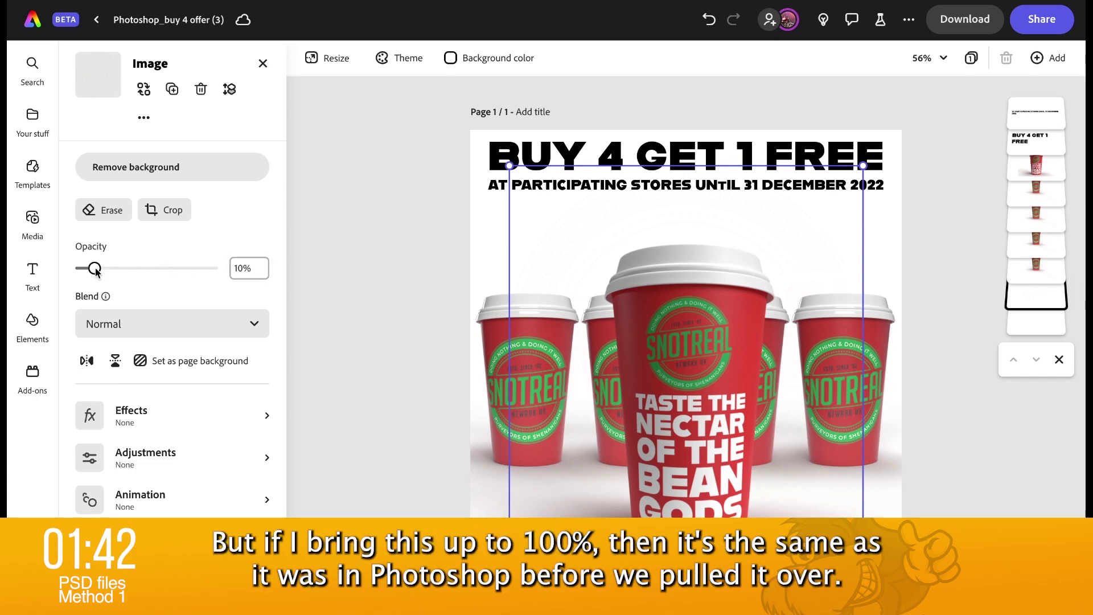
drag(95, 268, 211, 268)
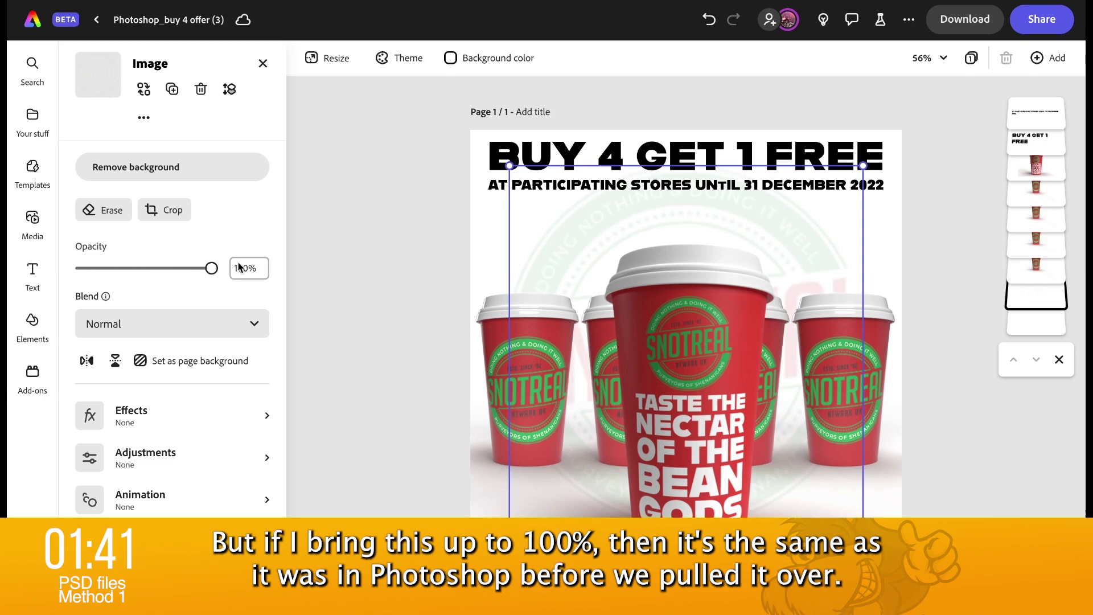
click(328, 295)
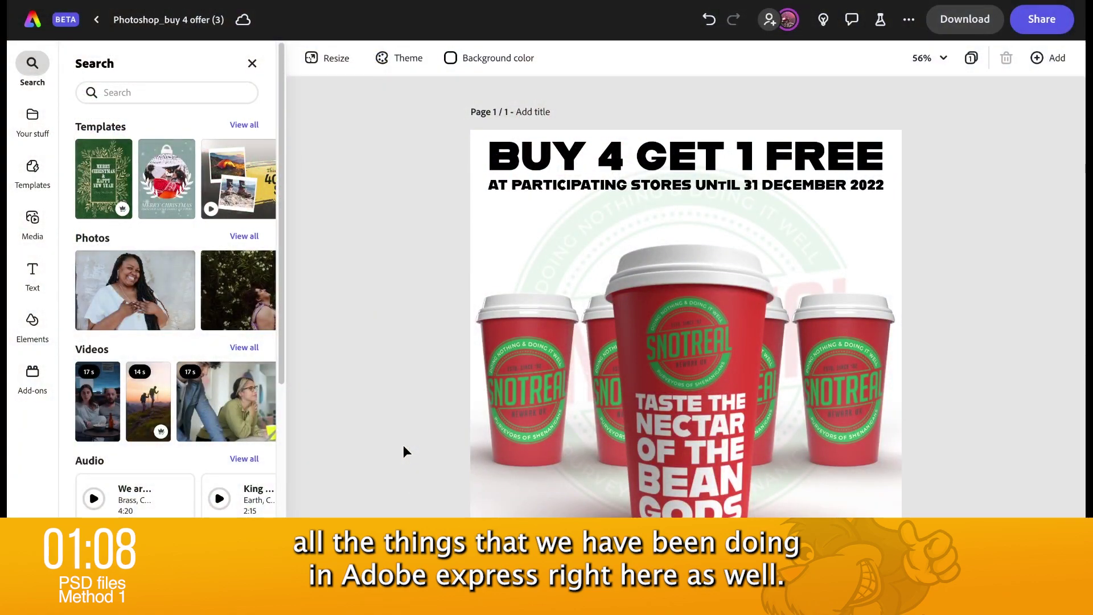
Remove the background of the large front cup and give it an upward Drift in animation with Energetic personality.
click(691, 414)
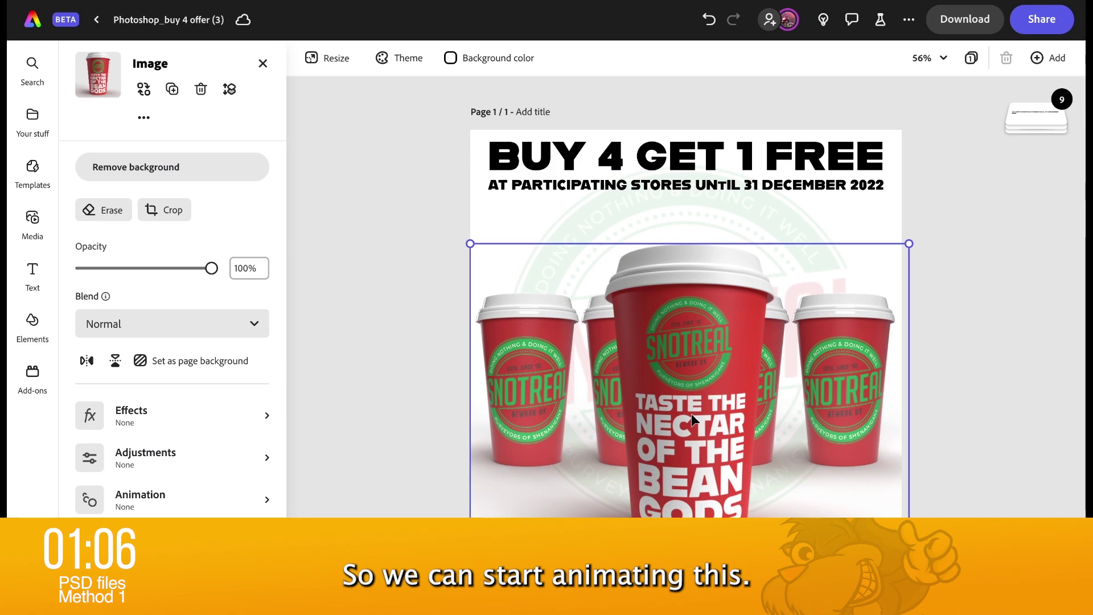
click(217, 180)
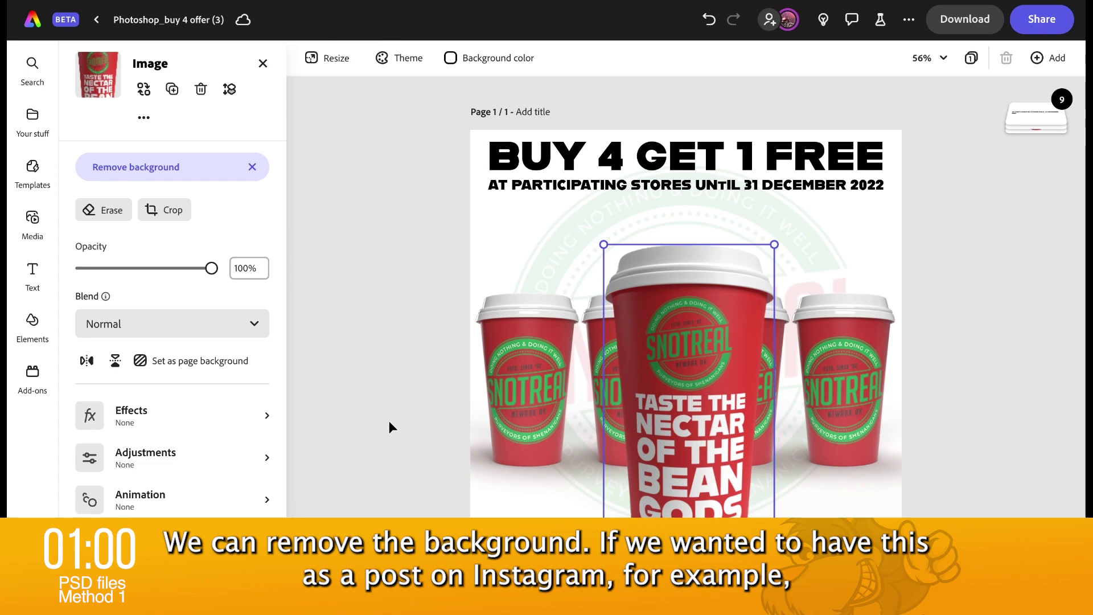
click(180, 501)
click(109, 131)
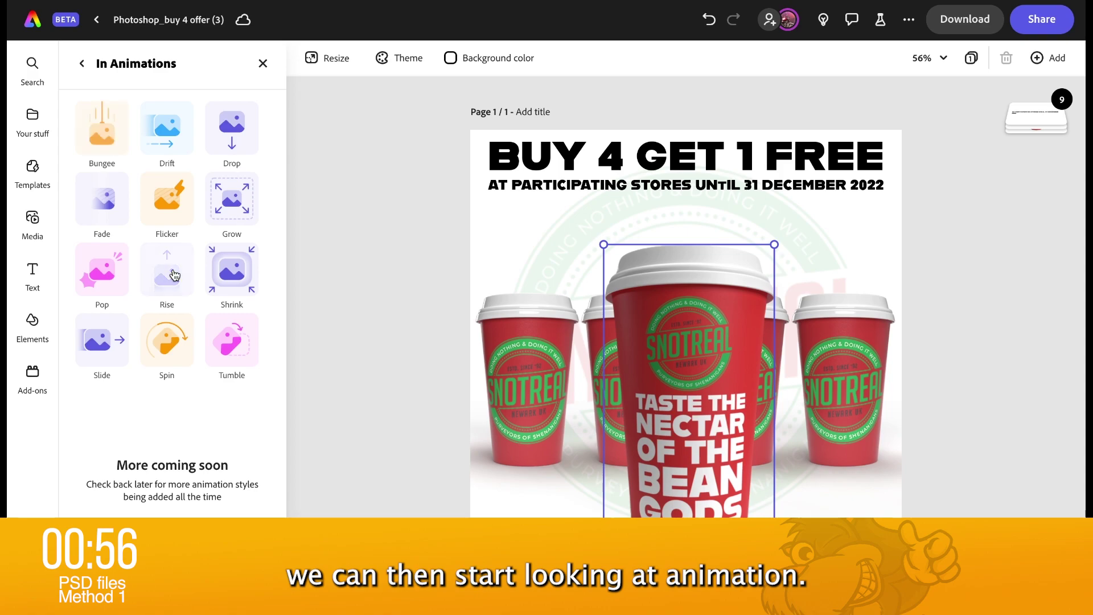
click(167, 277)
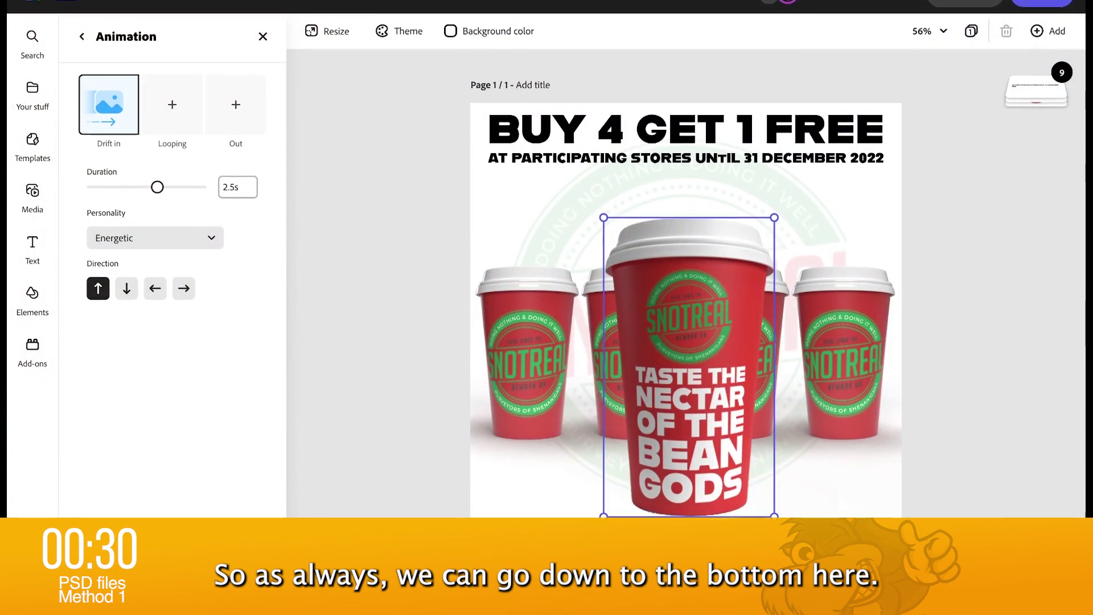
Preview the animation, then open the timeline with layer timing shown and inspect the timing of the leftmost cup.
click(313, 472)
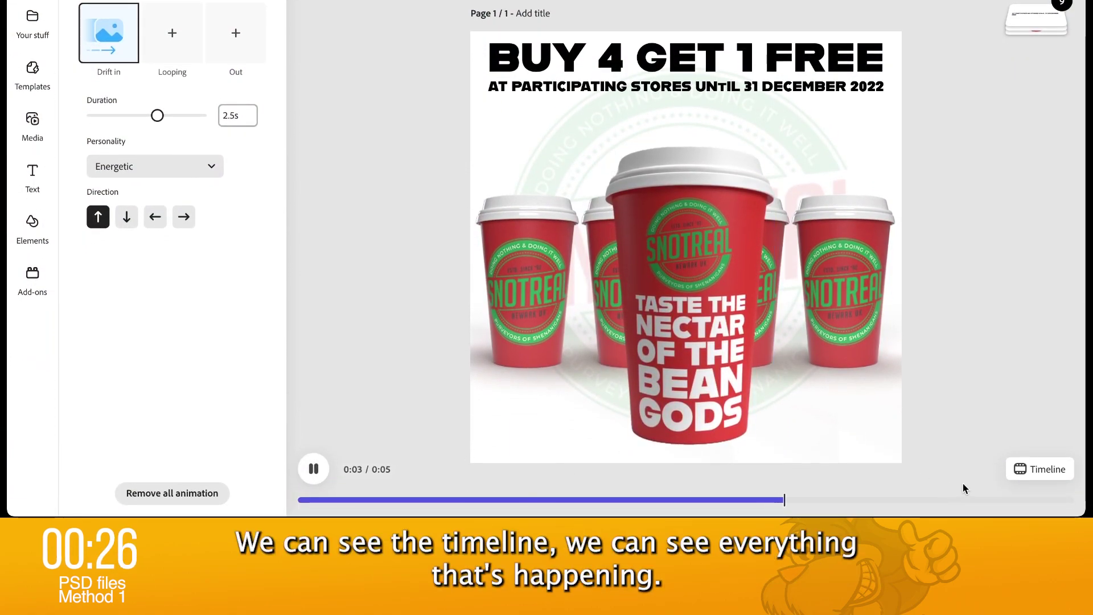
click(1035, 469)
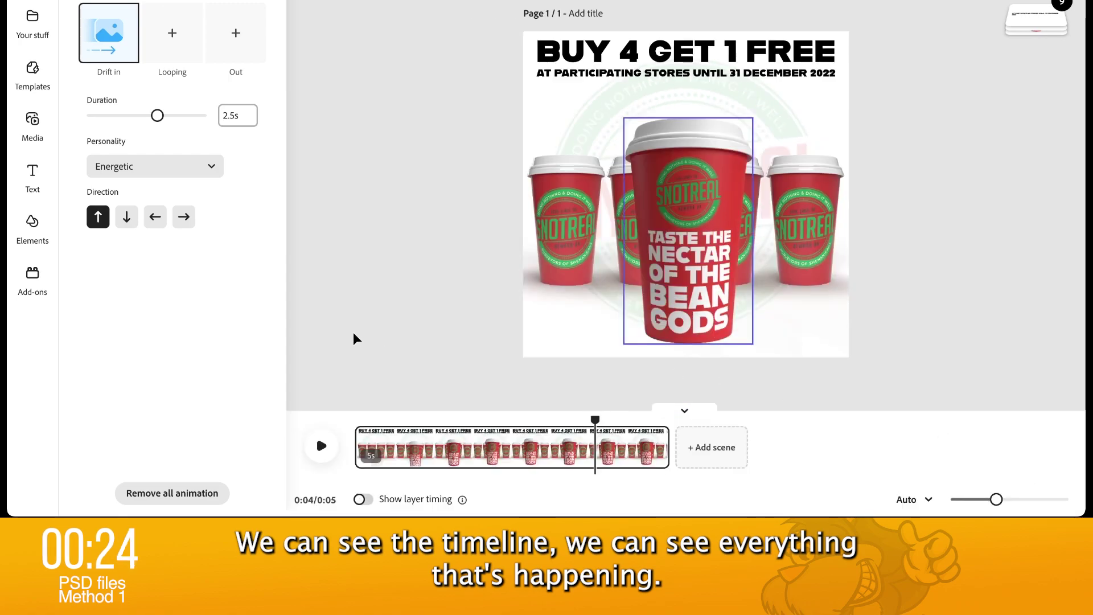
click(364, 500)
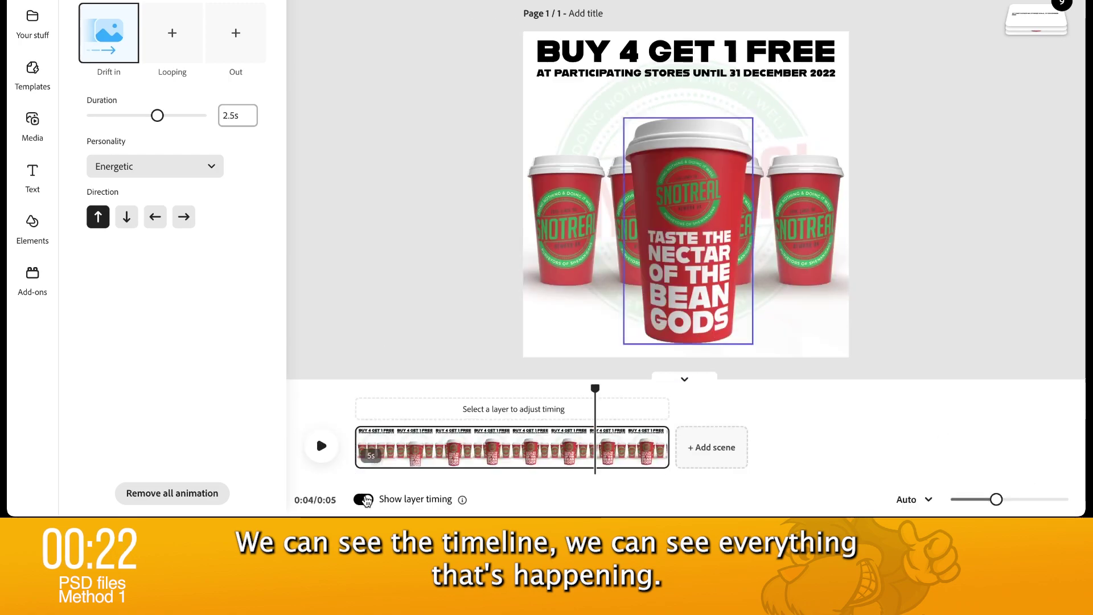
click(555, 229)
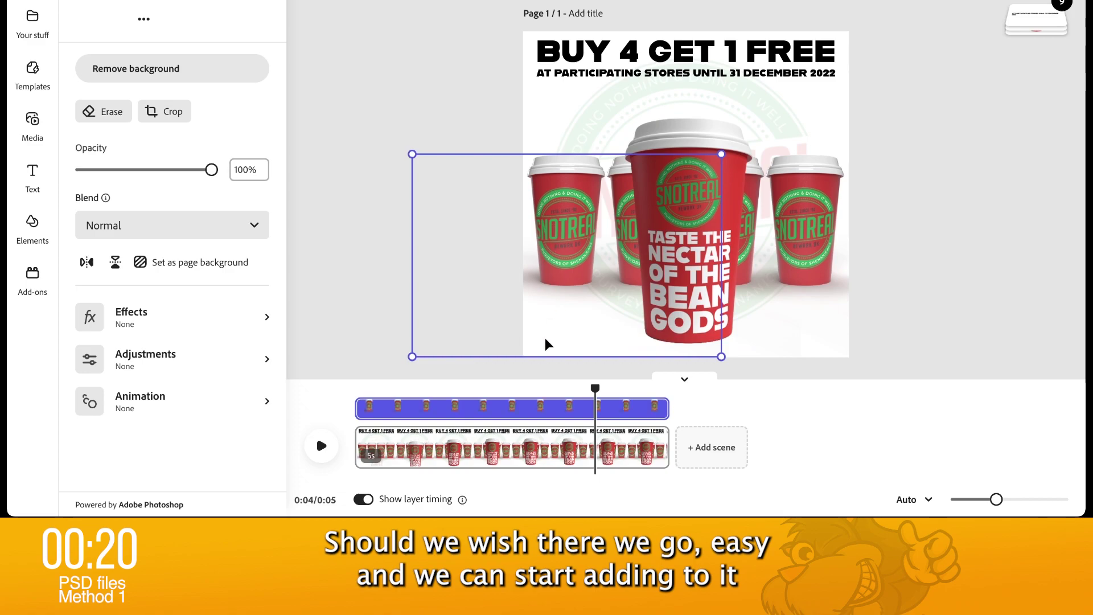
click(643, 308)
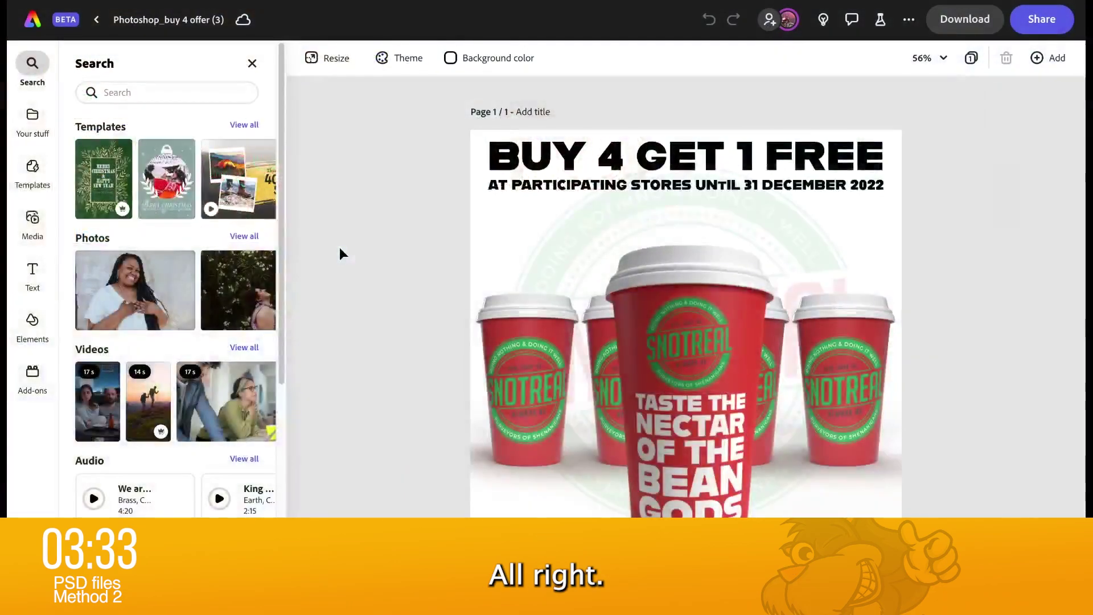
Return to the home page and create a blank Instagram square post from scratch.
click(96, 19)
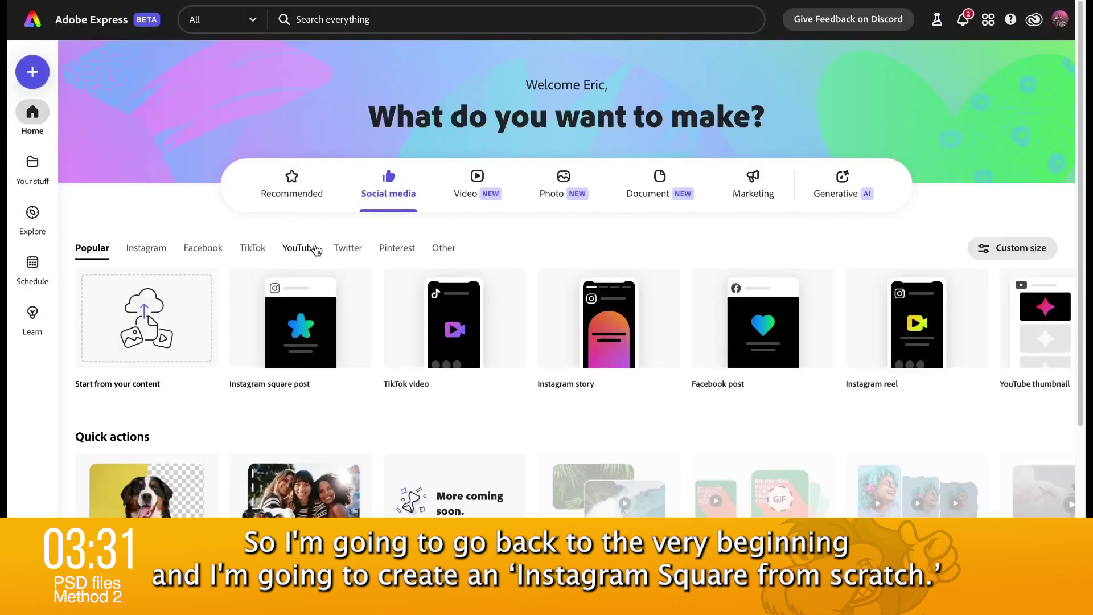
mouse_move(295, 316)
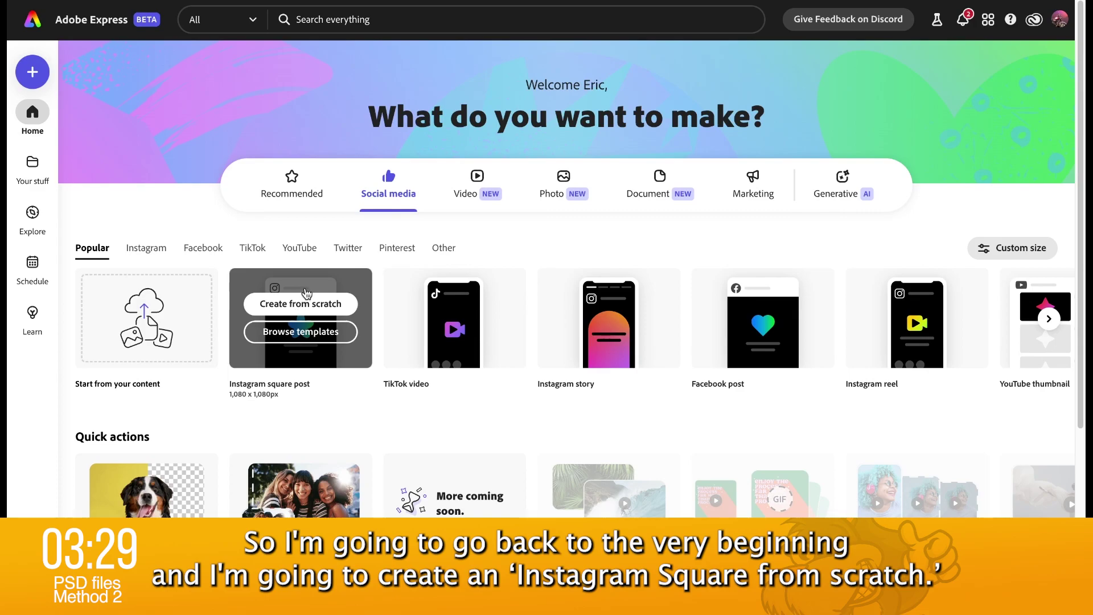
click(304, 304)
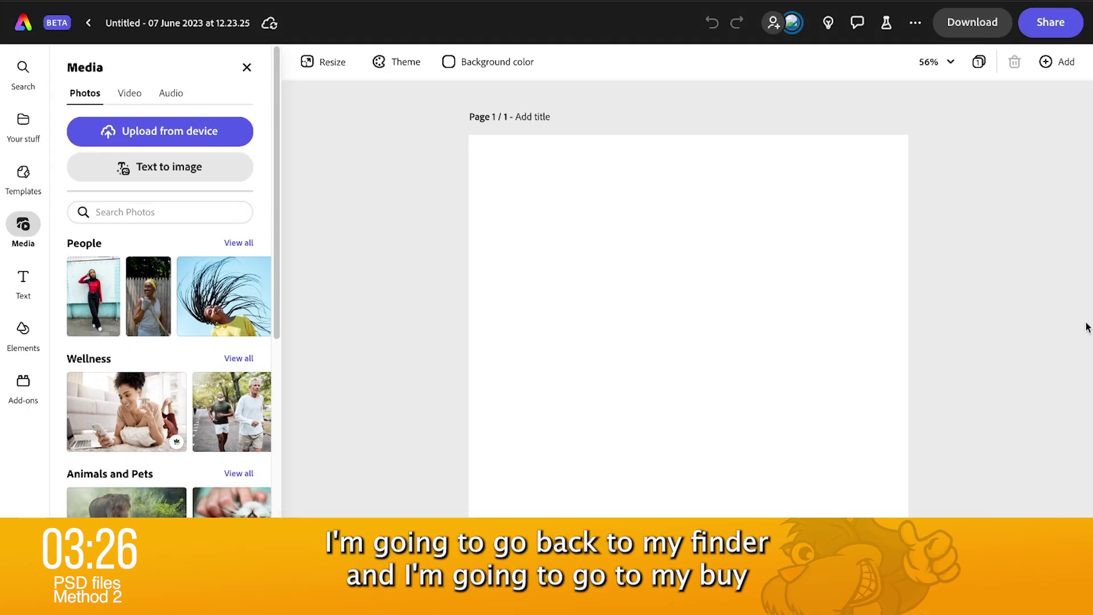
Place Photoshop_buy 4 offer.psd from the Finder folder onto the blank page as a linked asset filling the page.
key(super+Tab)
drag(459, 134, 654, 236)
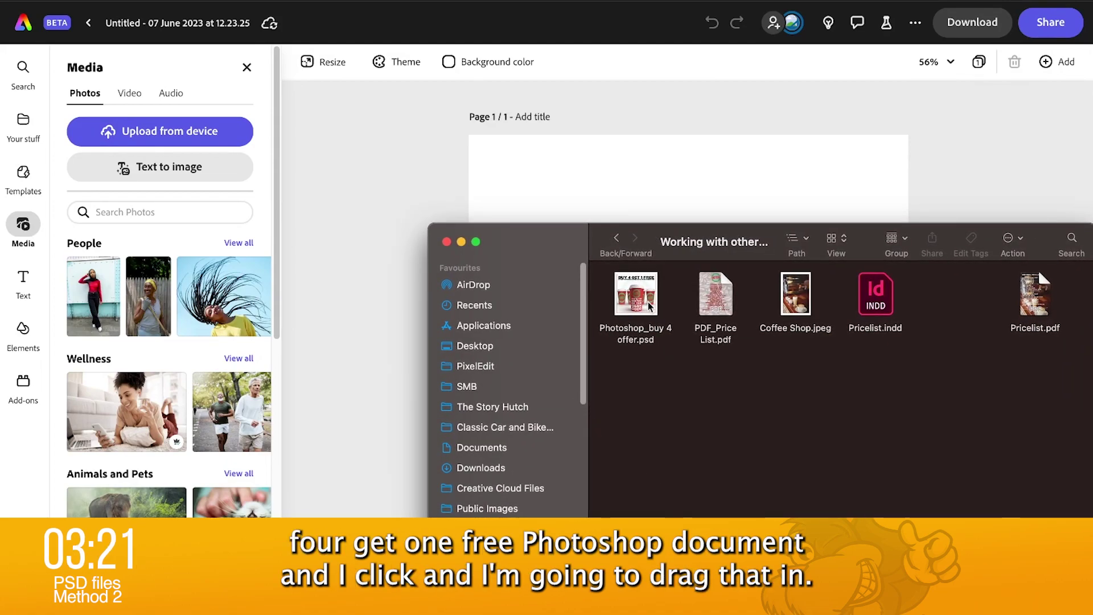
drag(648, 307, 531, 195)
drag(633, 262, 570, 203)
drag(677, 342, 725, 370)
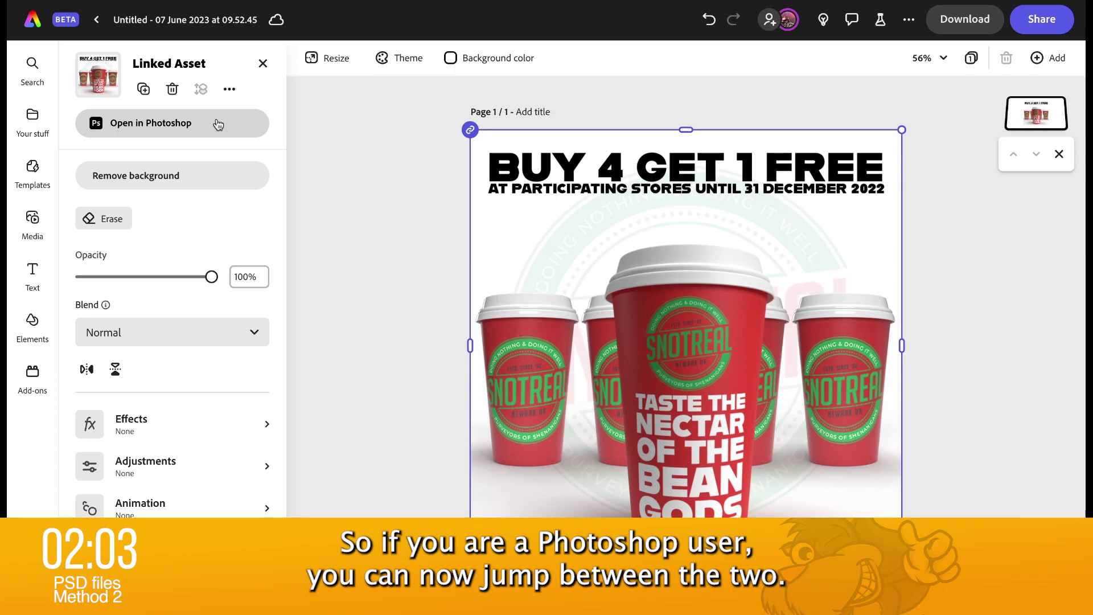
Open the linked buy 4 offer asset in Photoshop and decline updating its text layers.
click(155, 132)
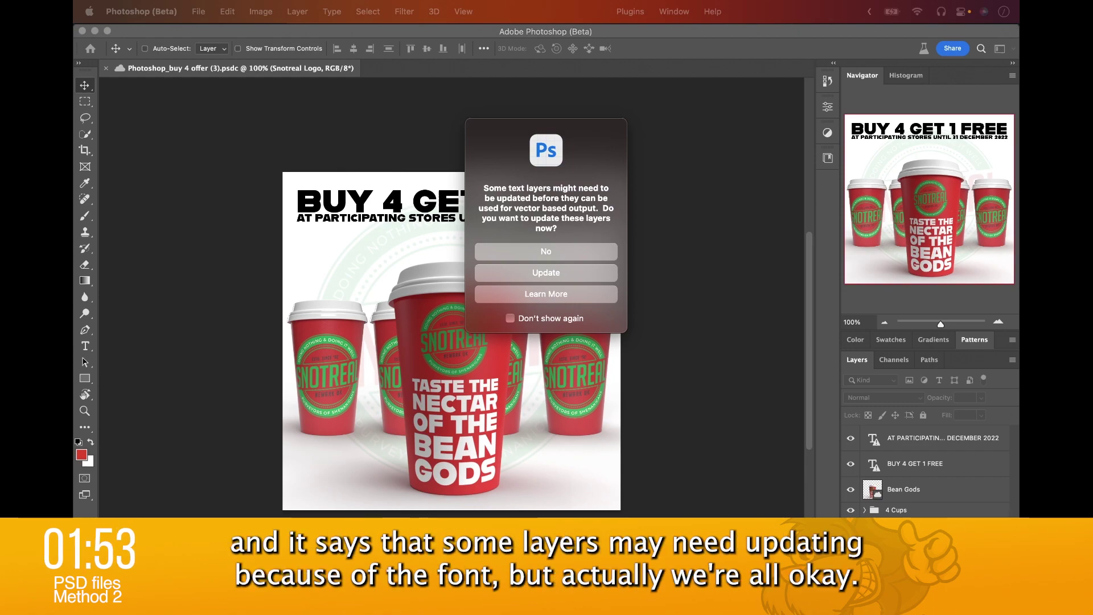
click(538, 257)
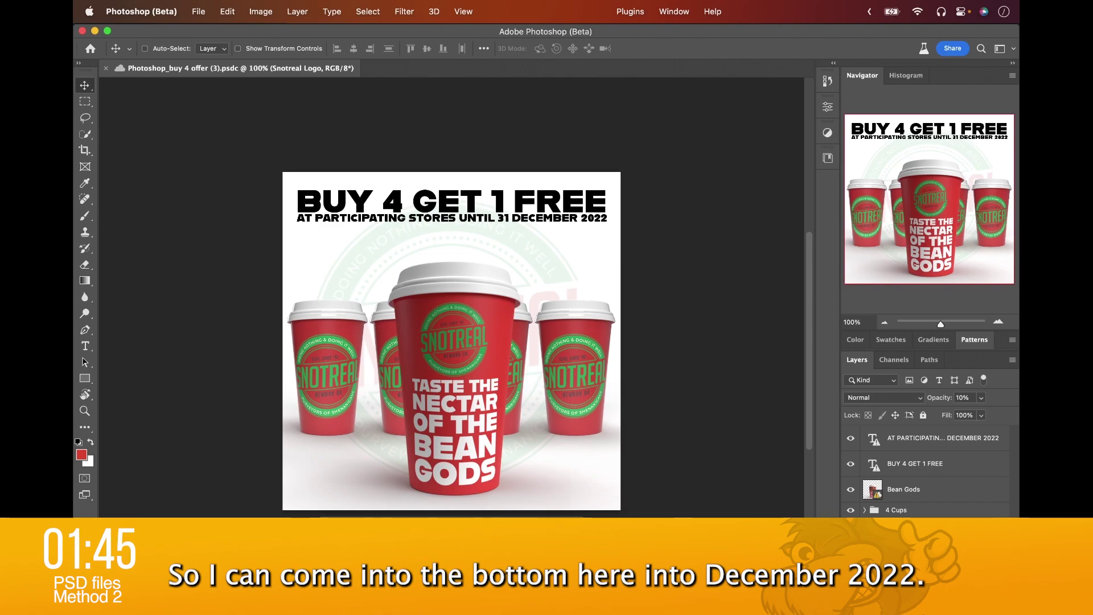
Change the year in the participating-stores text line from December 2022 to 2023 and commit the text edit.
double_click(872, 439)
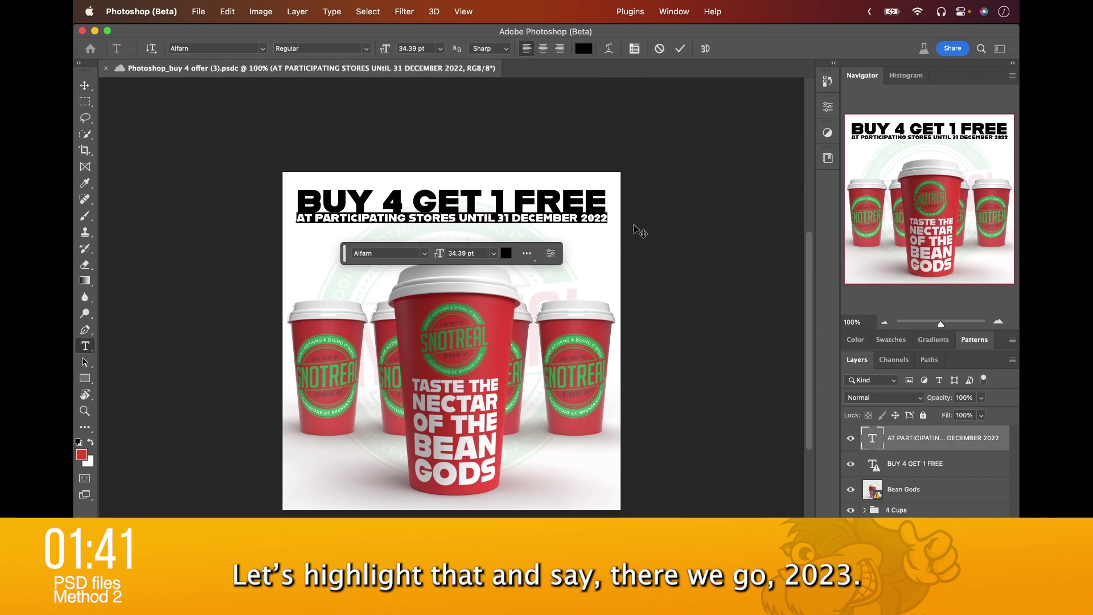
click(602, 216)
double_click(602, 216)
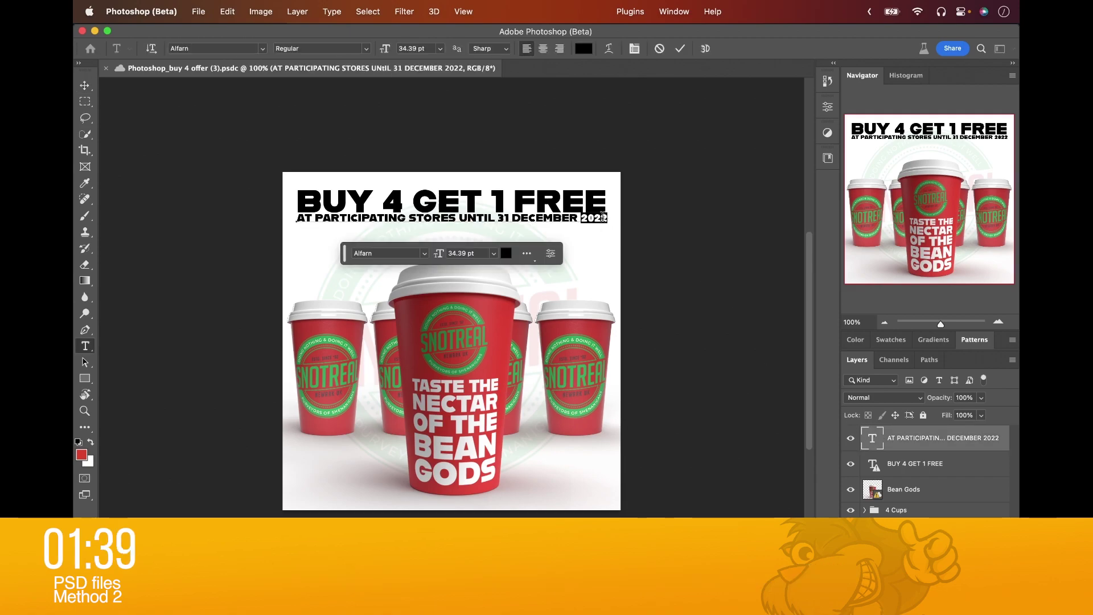
text(20)
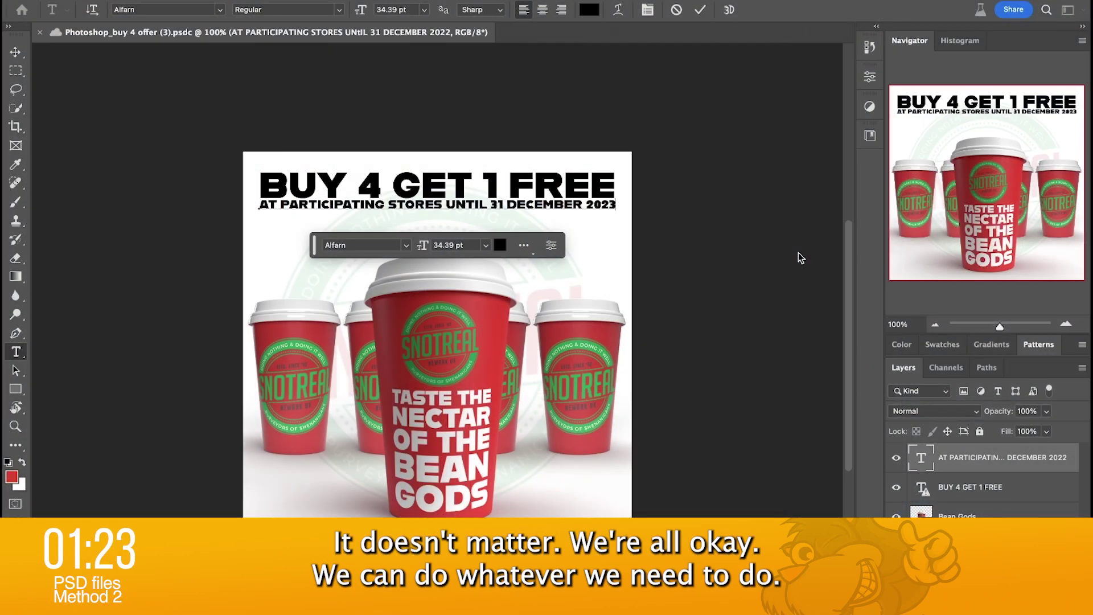
click(700, 9)
key(v)
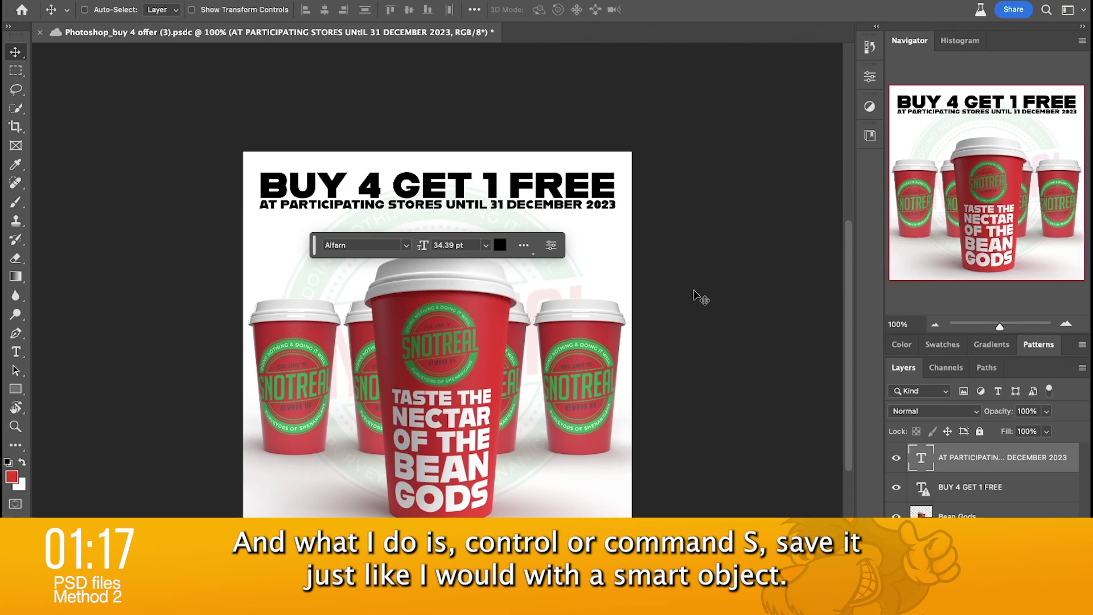
Save the edited document and update the linked asset in Adobe Express.
key(ctrl+s)
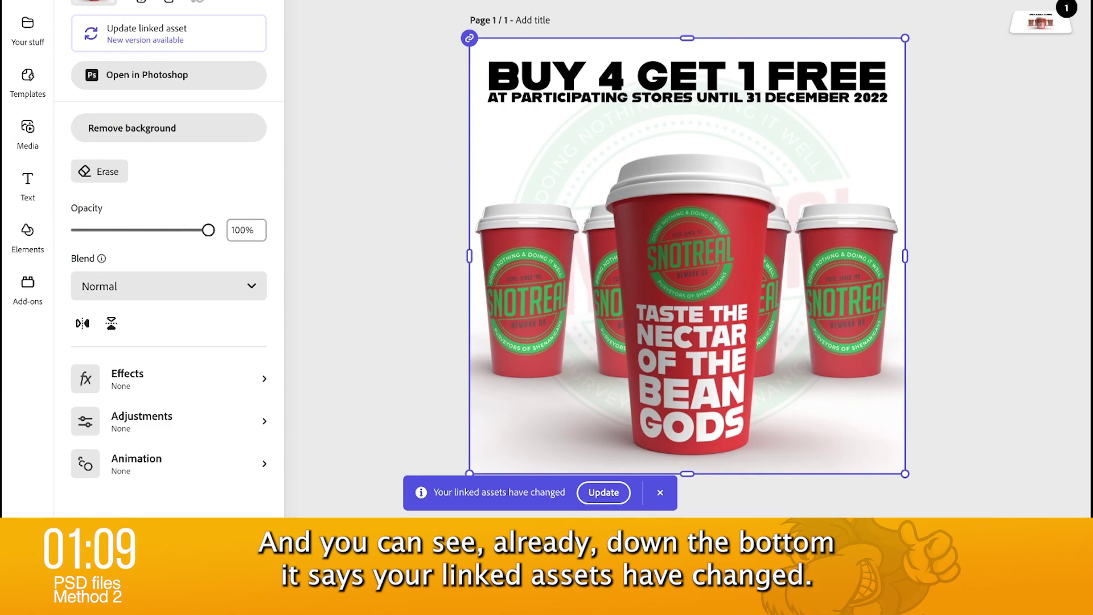
click(603, 493)
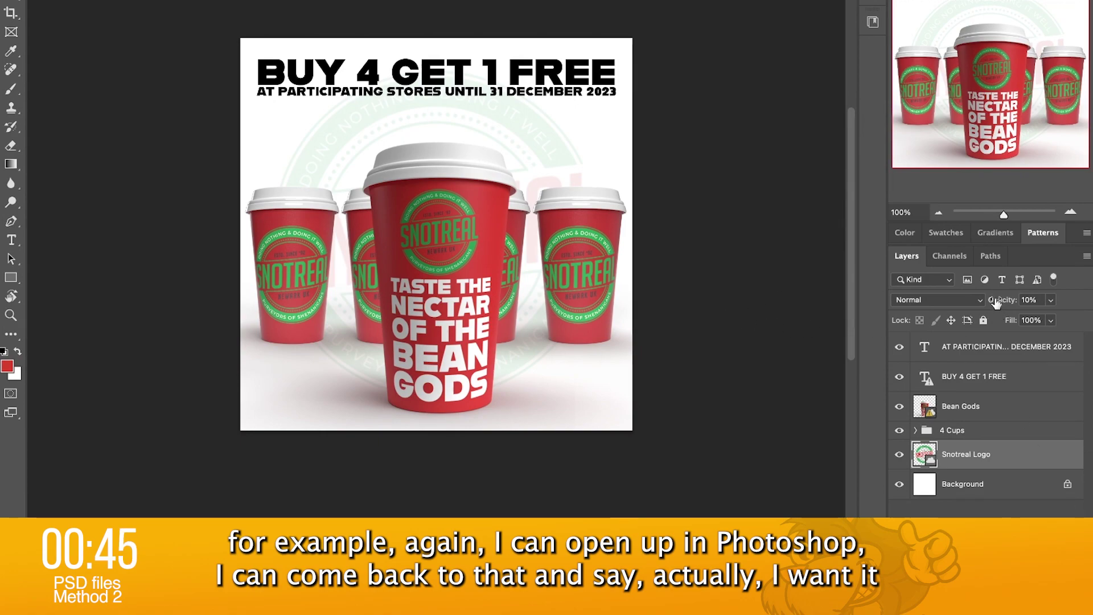
Set the Snotreal Logo layer's opacity to 100% in Photoshop and update the linked asset in Adobe Express.
drag(996, 303, 1047, 303)
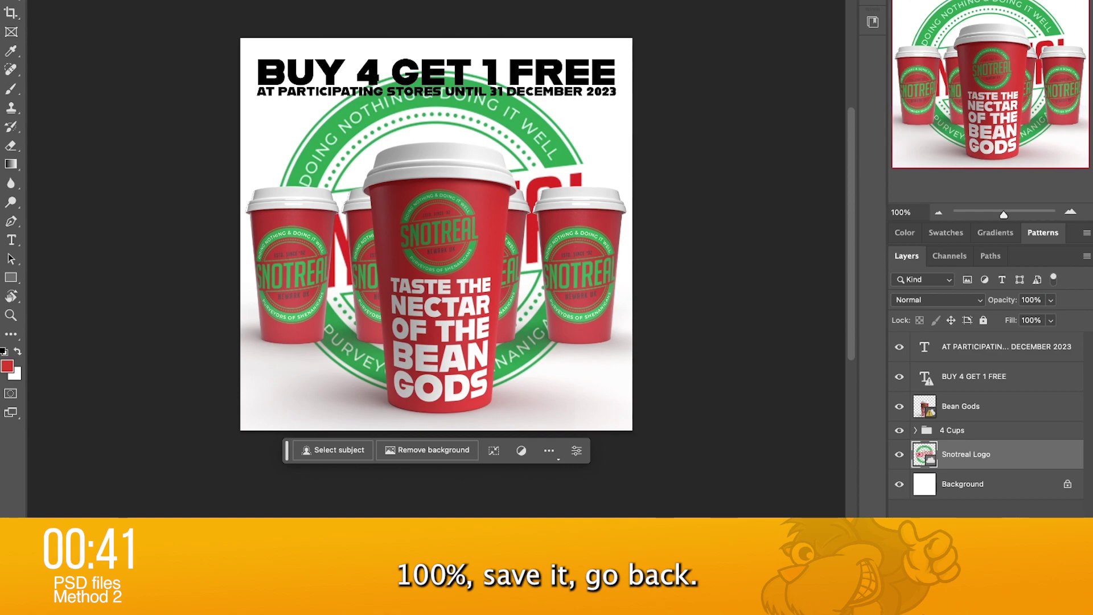
key(super+Tab)
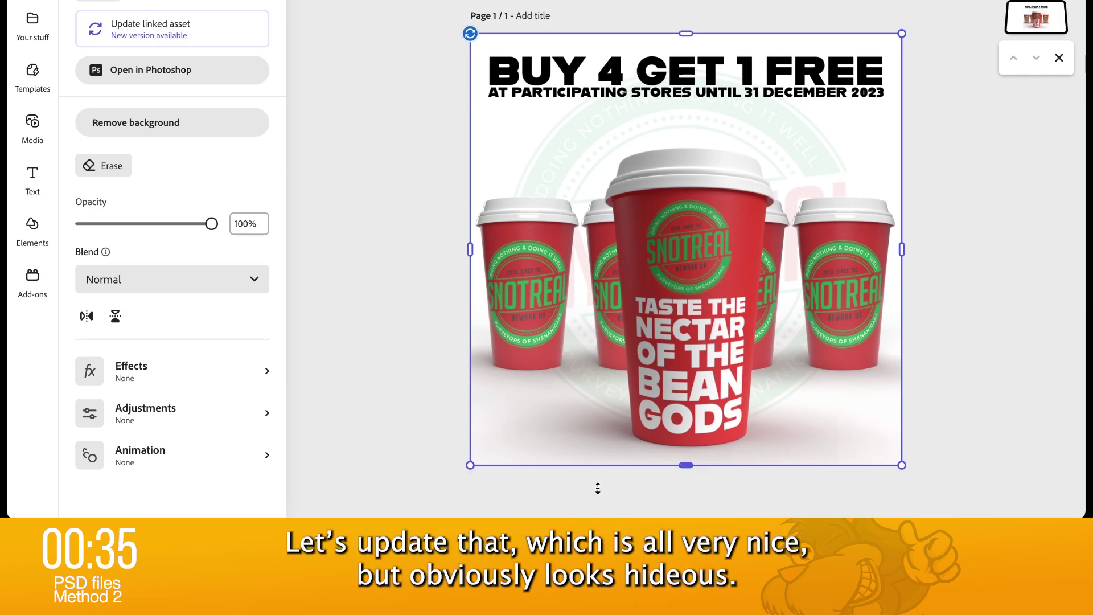
click(595, 484)
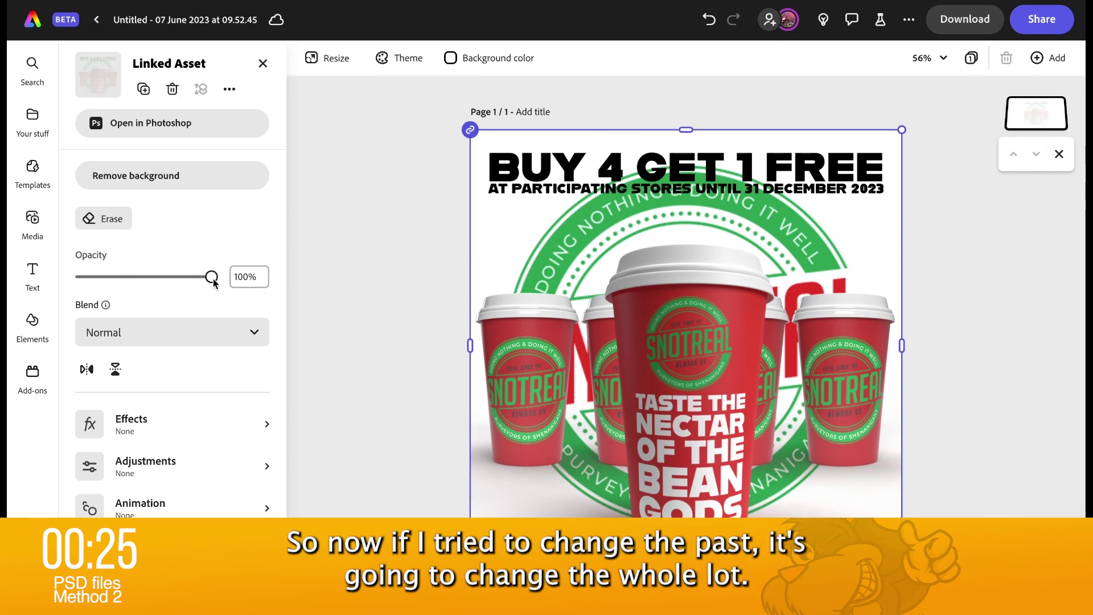
Try adjusting the opacity of the whole linked asset, ending back at 100%.
drag(211, 276, 240, 282)
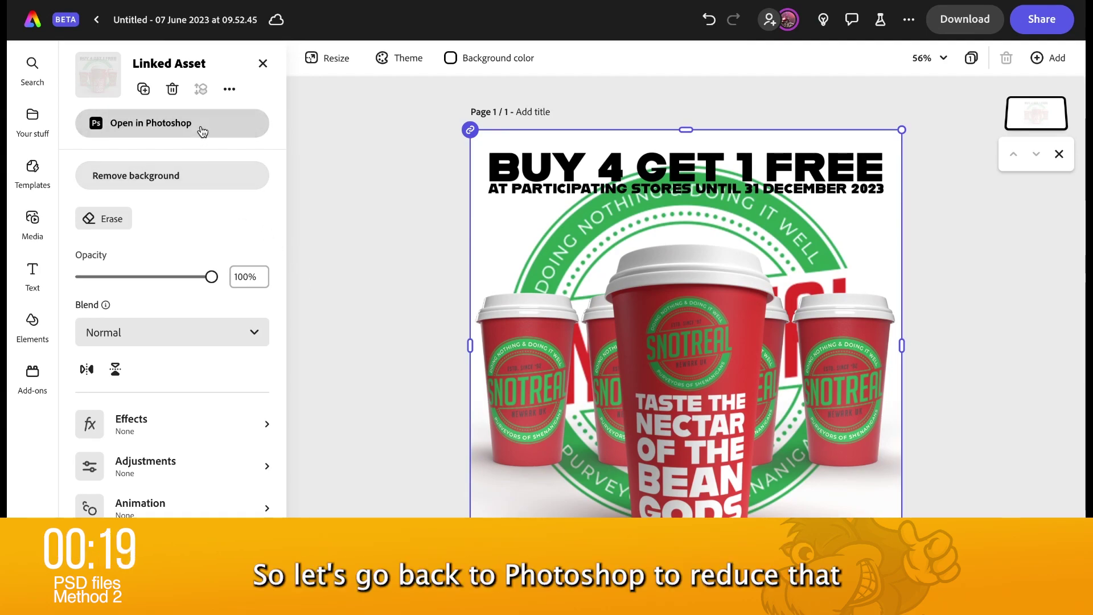
Open the linked asset in Photoshop again and set the Snotreal Logo layer's opacity to 10%.
click(202, 131)
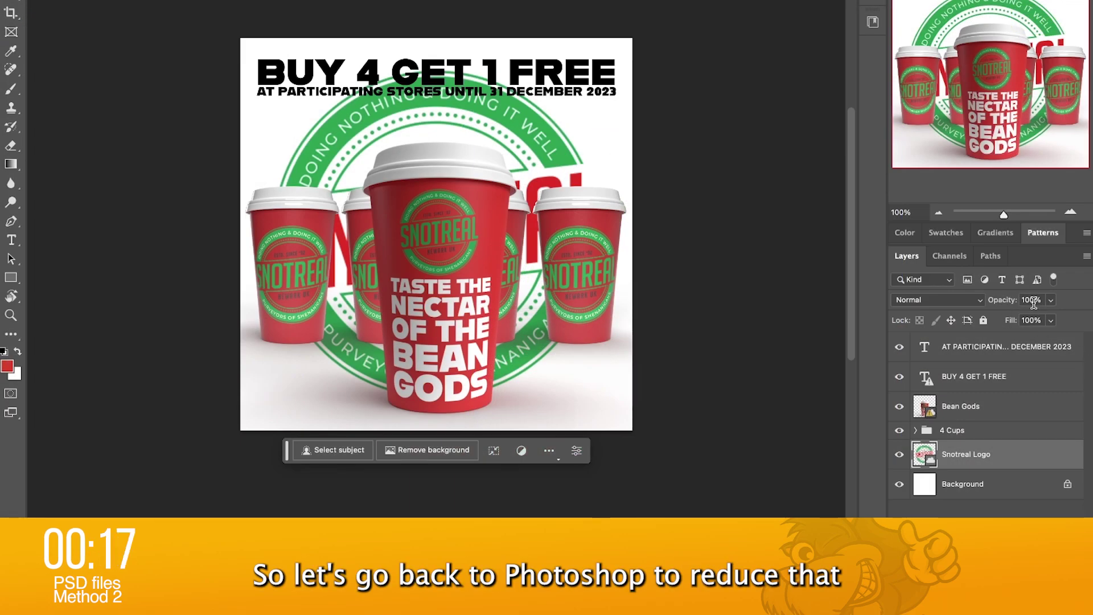
click(1032, 301)
text(10)
key(Return)
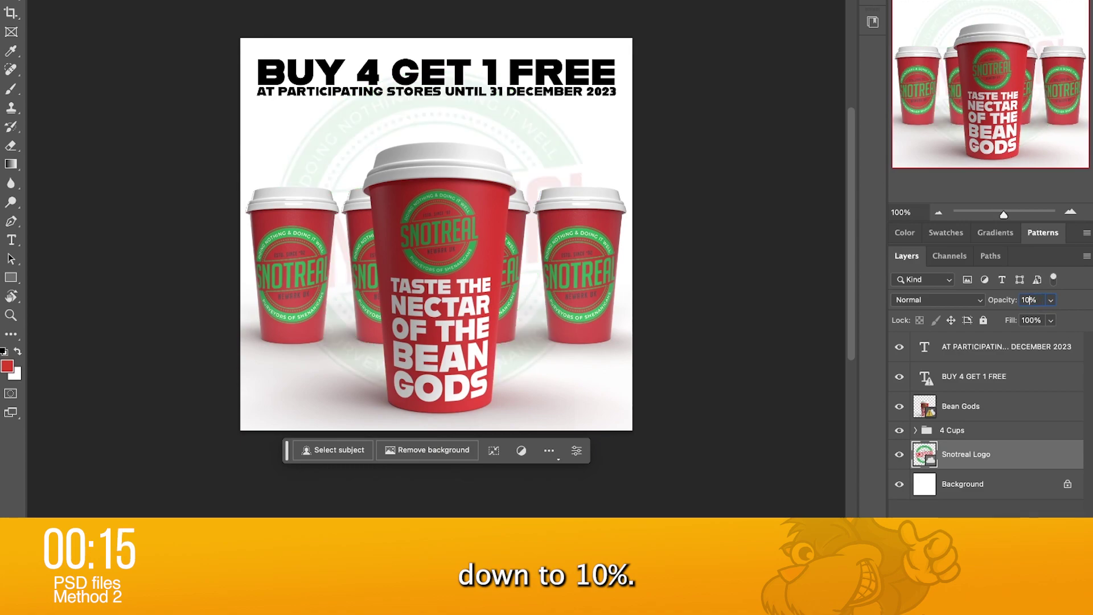